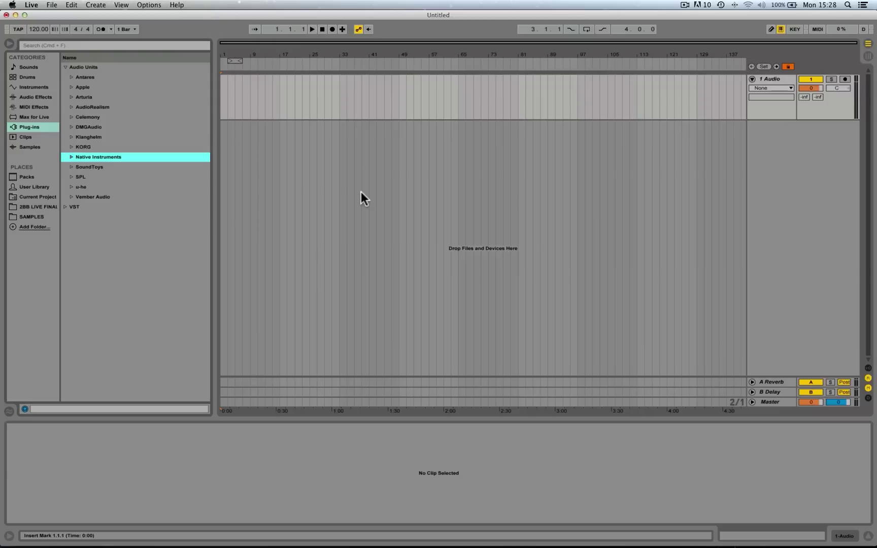
Hide Live's browser and bring Finder up alongside the arrangement
{"action": "left_click", "coordinate": [94, 6]}
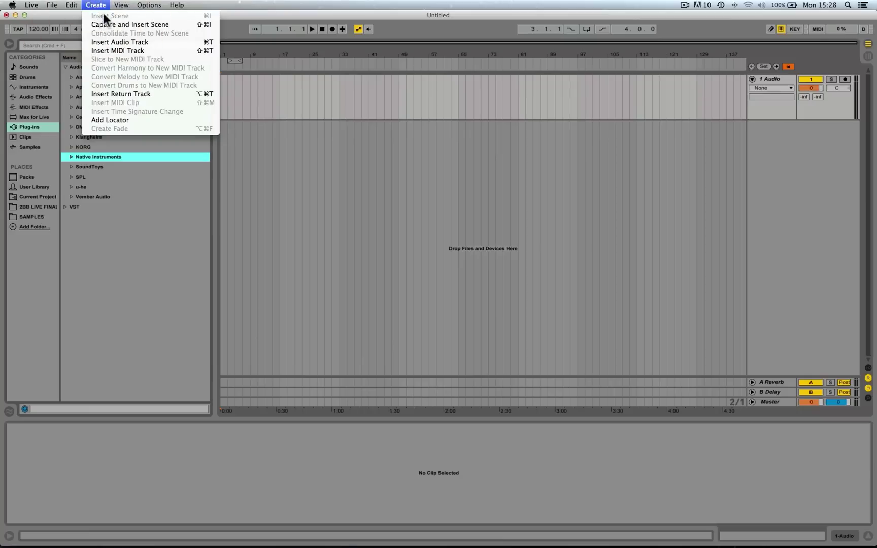
{"action": "left_click", "coordinate": [344, 178]}
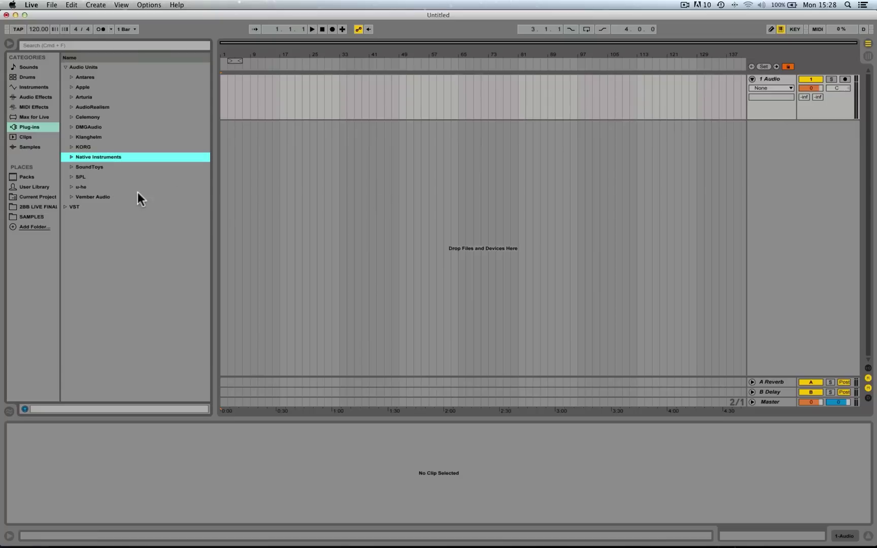
{"action": "left_click", "coordinate": [10, 45]}
{"action": "key", "text": "super+Tab"}
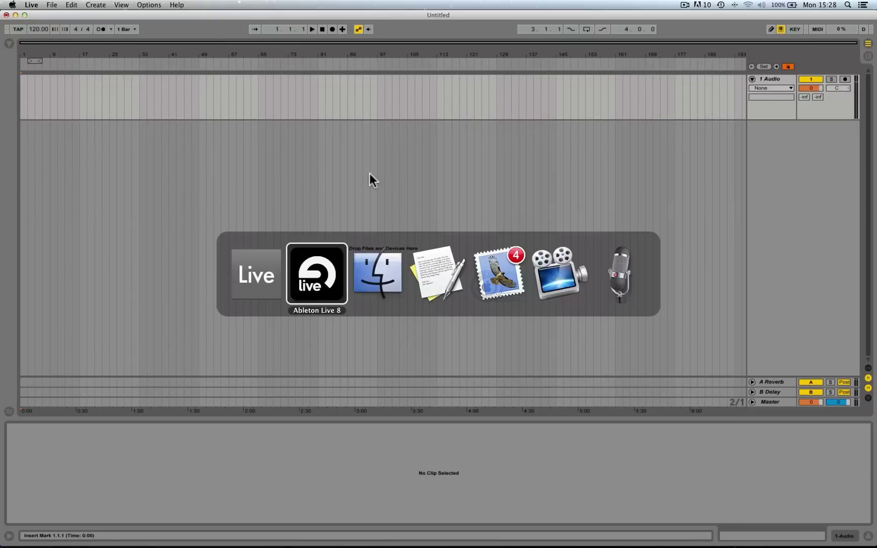
{"action": "key", "text": "super+Tab"}
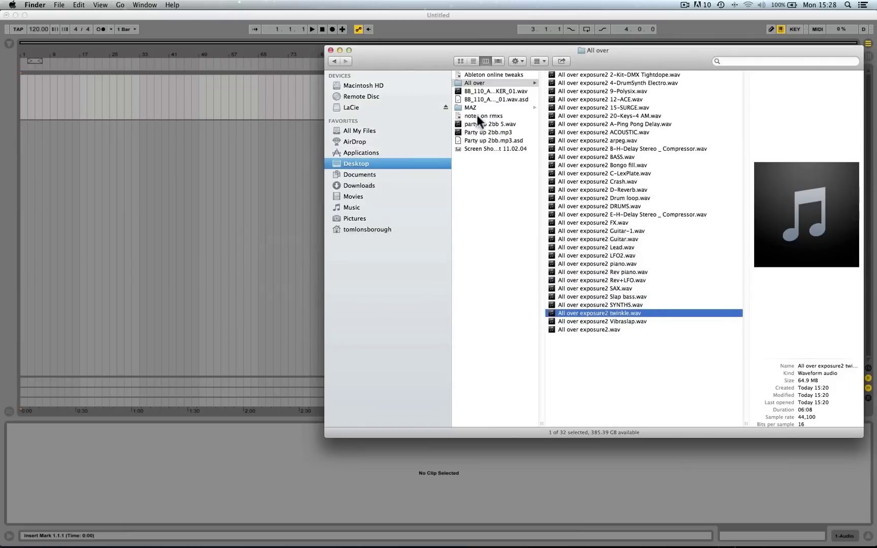
{"action": "left_click_drag", "start_coordinate": [509, 49], "coordinate": [590, 69]}
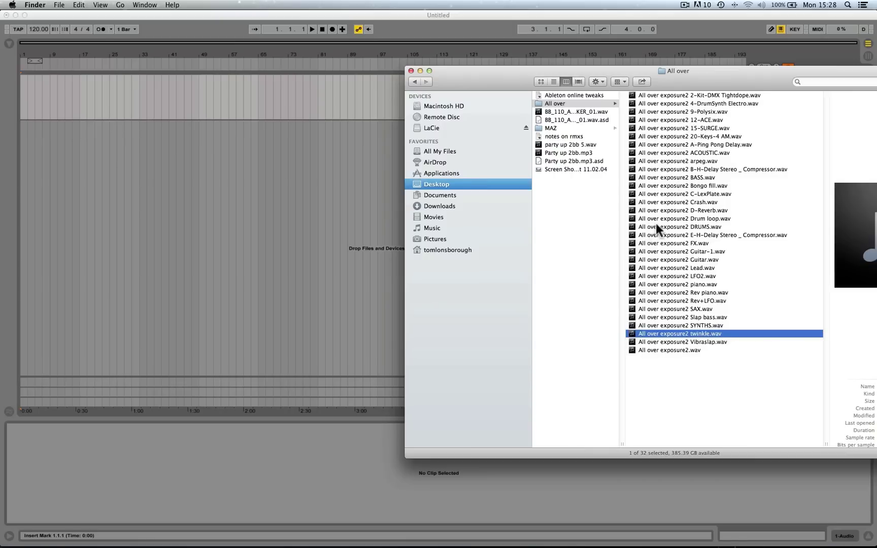
Drop the DRUMS, SYNTHS, ACOUSTIC and BASS stems onto four stacked arrangement tracks
{"action": "left_click_drag", "start_coordinate": [658, 226], "coordinate": [23, 89]}
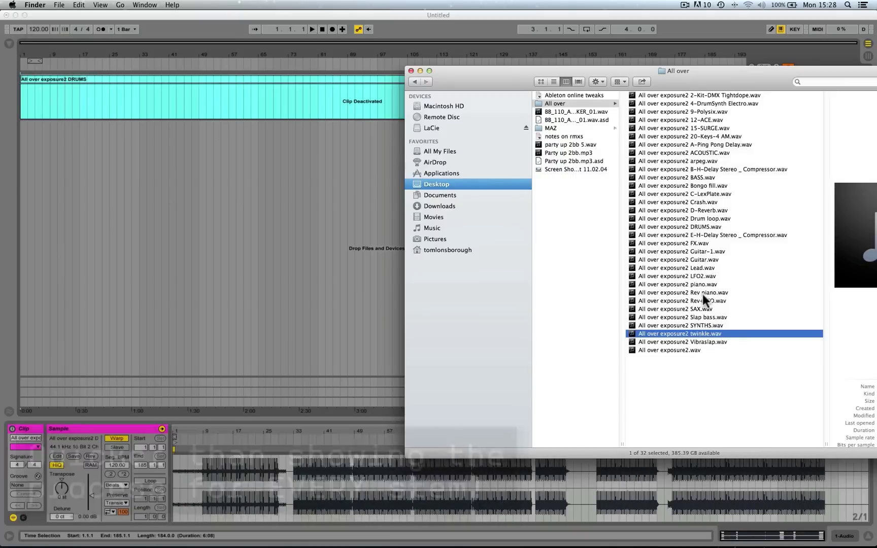
{"action": "left_click_drag", "start_coordinate": [691, 331], "coordinate": [23, 130]}
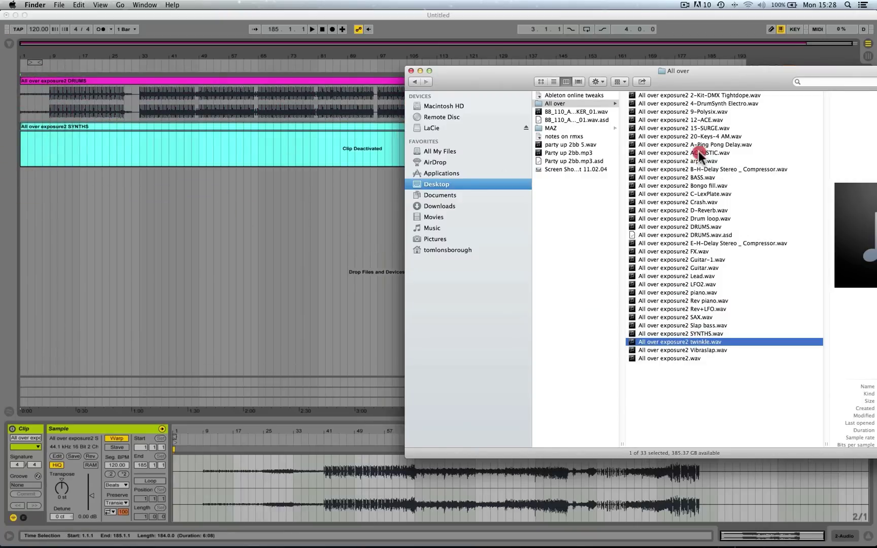
{"action": "left_click_drag", "start_coordinate": [699, 155], "coordinate": [21, 172]}
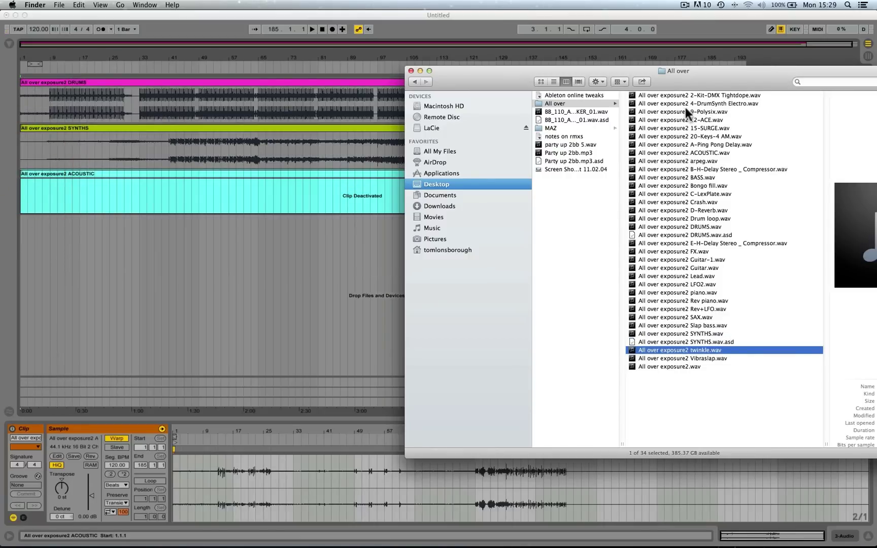
{"action": "left_click_drag", "start_coordinate": [701, 176], "coordinate": [24, 224]}
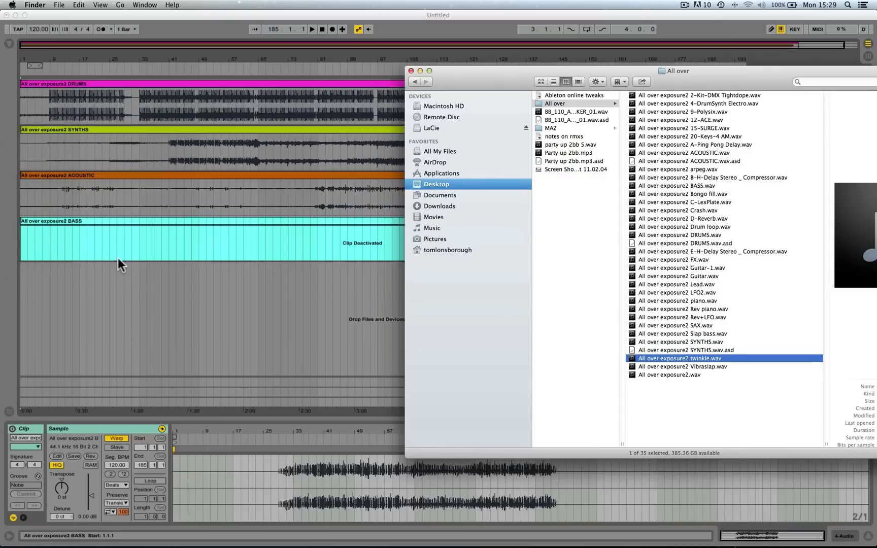
{"action": "left_click", "coordinate": [118, 273]}
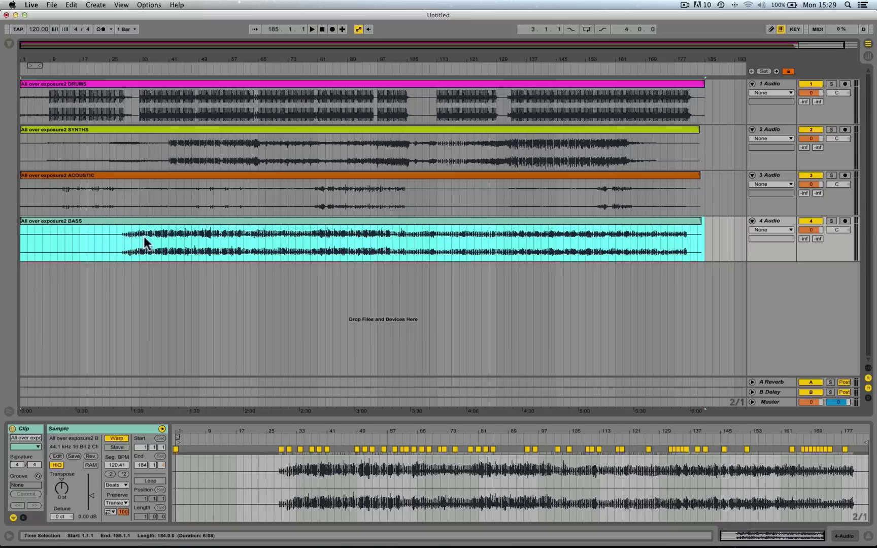
{"action": "left_click", "coordinate": [184, 69]}
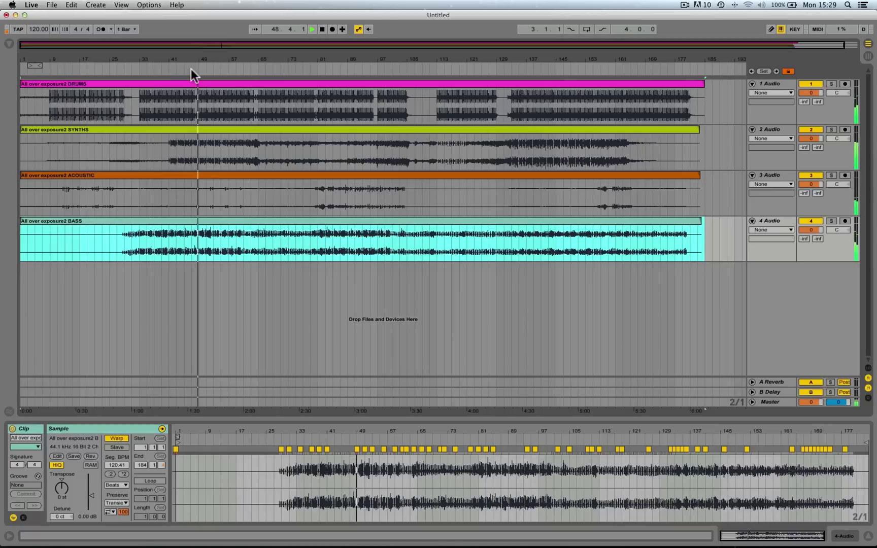
{"action": "key", "text": "space"}
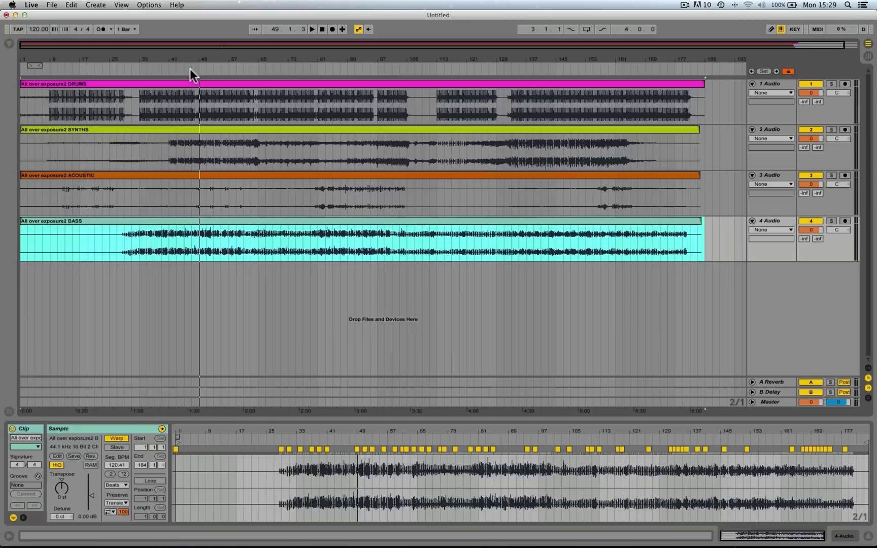
{"action": "left_click", "coordinate": [180, 82]}
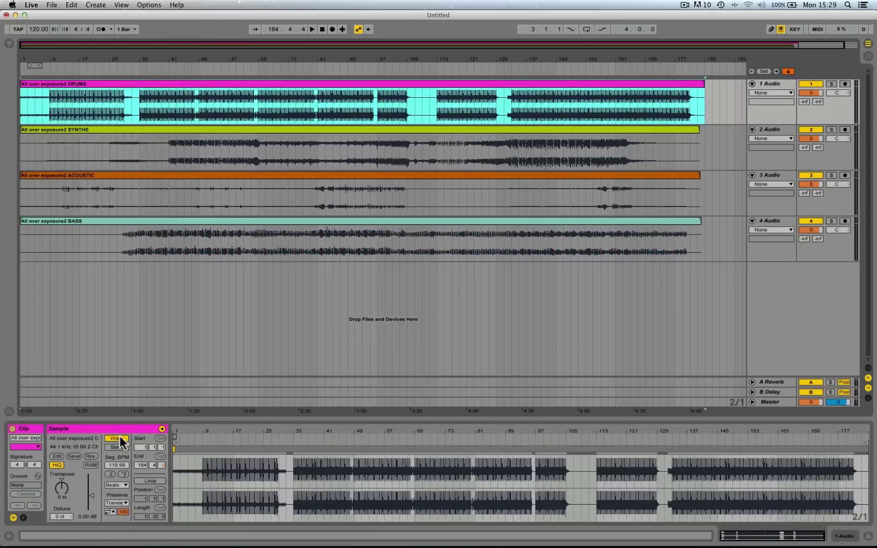
Switch off Warp on all four stem clips and drag the DRUMS start marker to the sample beginning
{"action": "left_click", "coordinate": [108, 221], "text": "shift"}
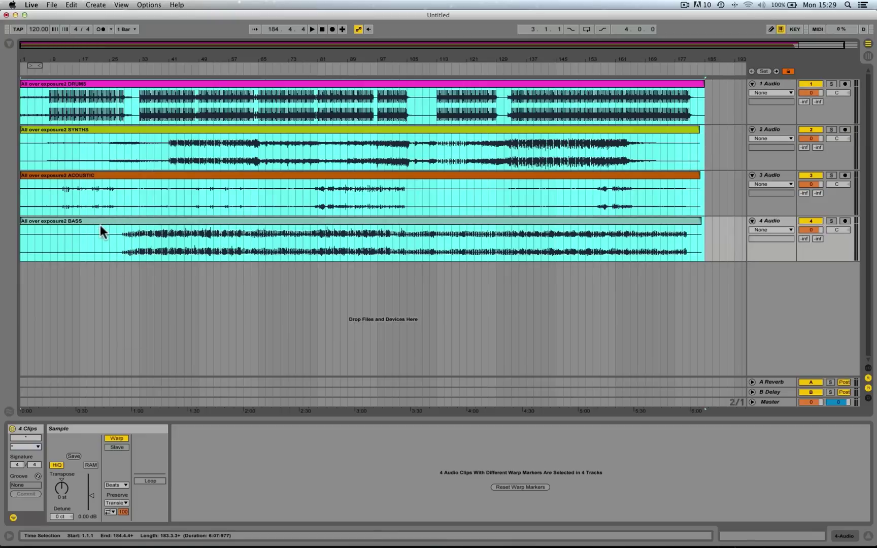
{"action": "left_click", "coordinate": [116, 438]}
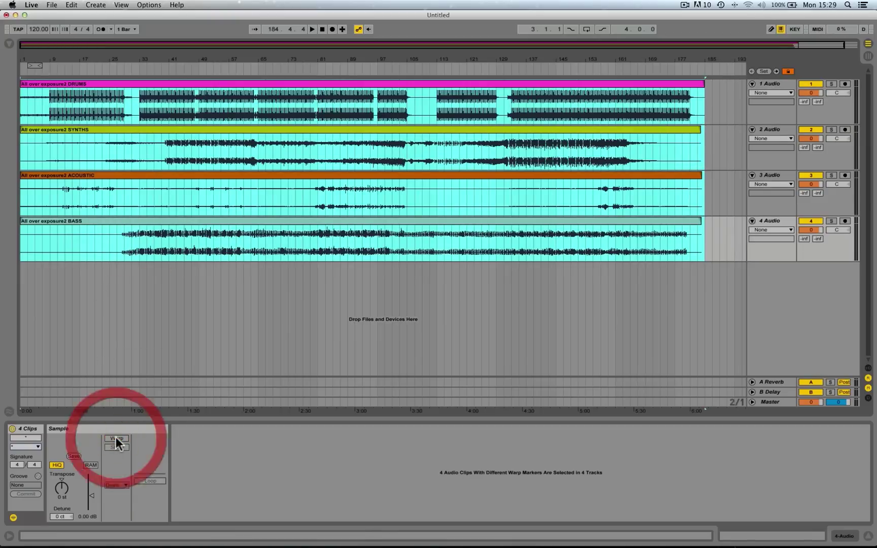
{"action": "left_click", "coordinate": [39, 83]}
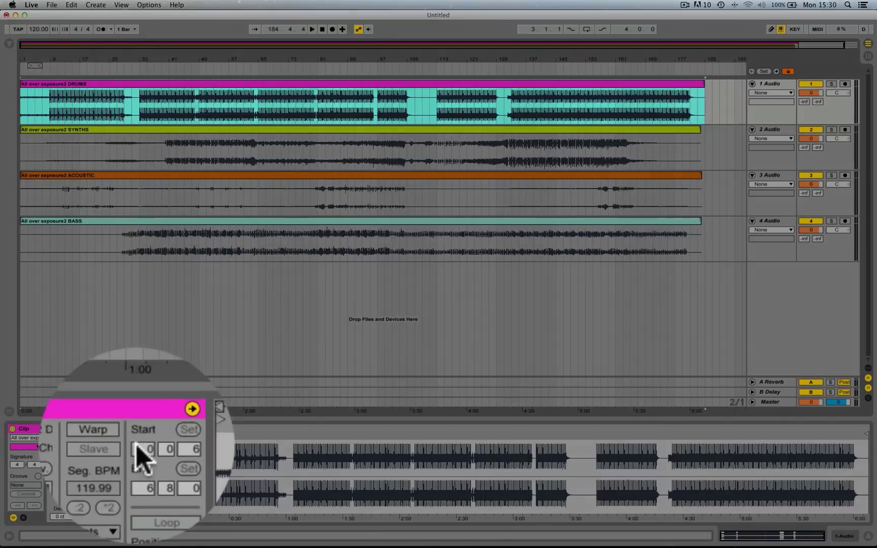
{"action": "left_click", "coordinate": [173, 433]}
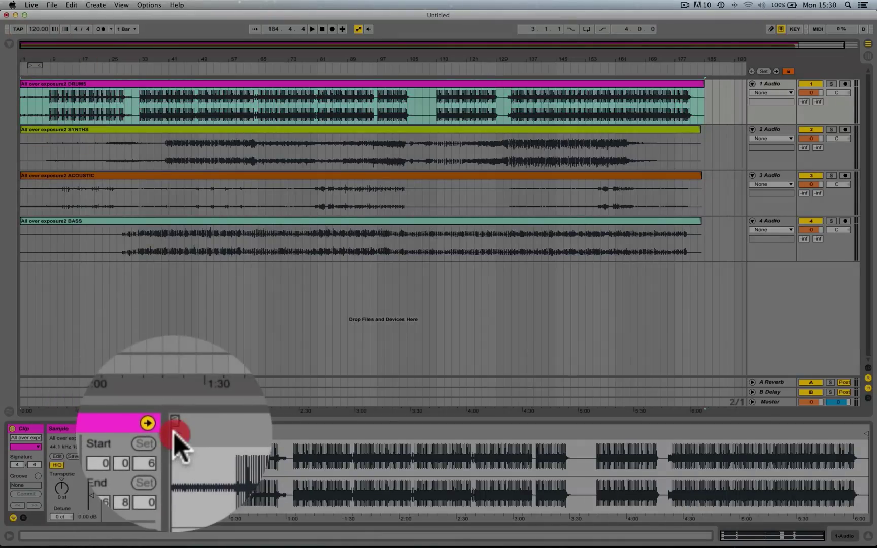
{"action": "mouse_move", "coordinate": [171, 435]}
{"action": "left_mouse_down"}
{"action": "mouse_move", "coordinate": [241, 439]}
{"action": "mouse_move", "coordinate": [165, 442]}
{"action": "mouse_move", "coordinate": [242, 438]}
{"action": "mouse_move", "coordinate": [158, 437]}
{"action": "left_mouse_up"}
Set the SYNTHS clip's Start to 0 0 0 and fine-tune its start marker
{"action": "left_click", "coordinate": [73, 128]}
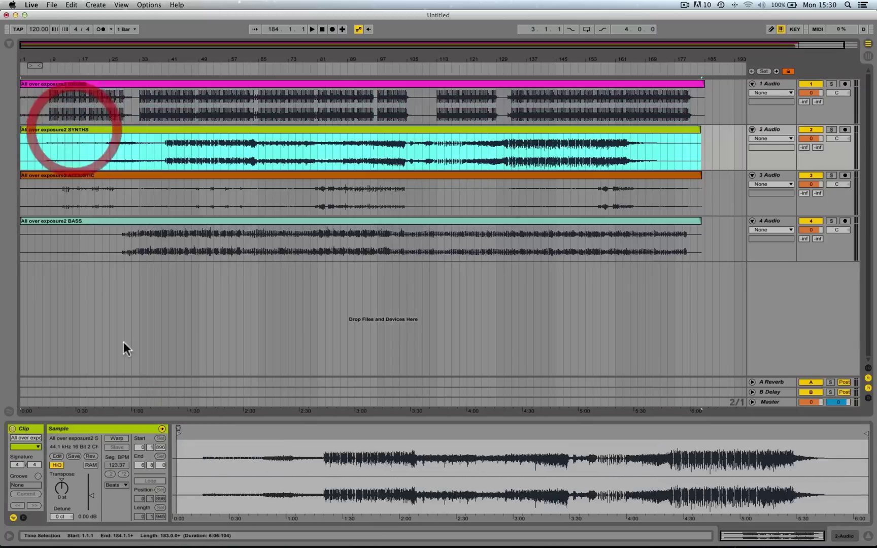
{"action": "left_click", "coordinate": [144, 456]}
{"action": "type", "text": "0"}
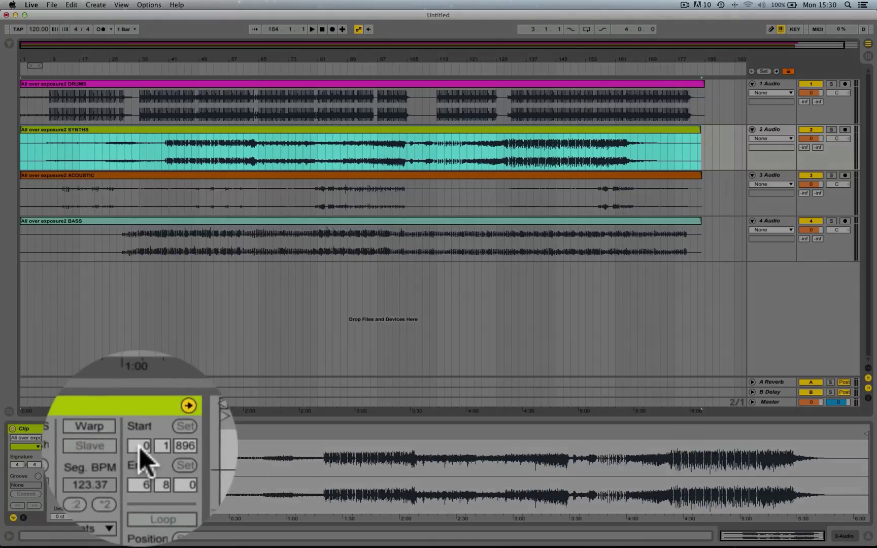
{"action": "key", "text": "Tab"}
{"action": "type", "text": "0"}
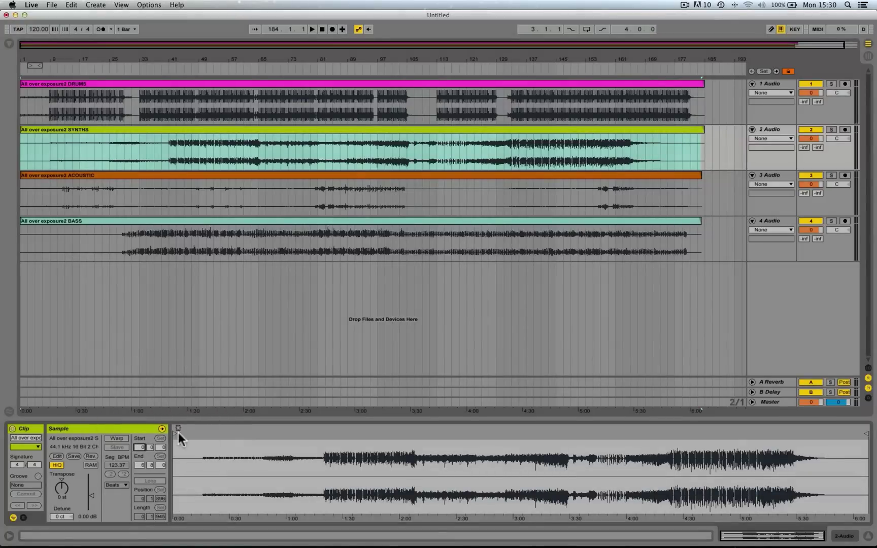
{"action": "mouse_move", "coordinate": [175, 431]}
{"action": "left_mouse_down"}
{"action": "mouse_move", "coordinate": [233, 433]}
{"action": "mouse_move", "coordinate": [148, 430]}
{"action": "left_mouse_up"}
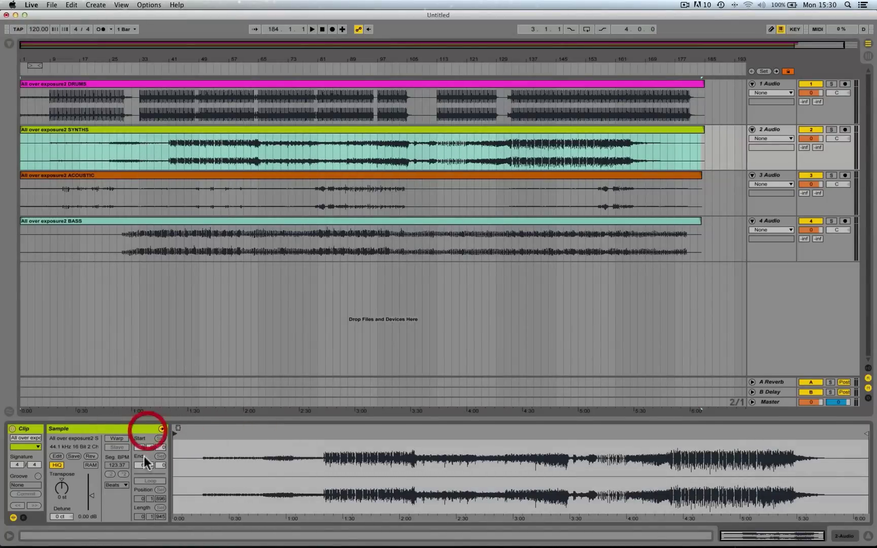
Reset the BASS clip's Start to 0 0 0
{"action": "left_click", "coordinate": [108, 172]}
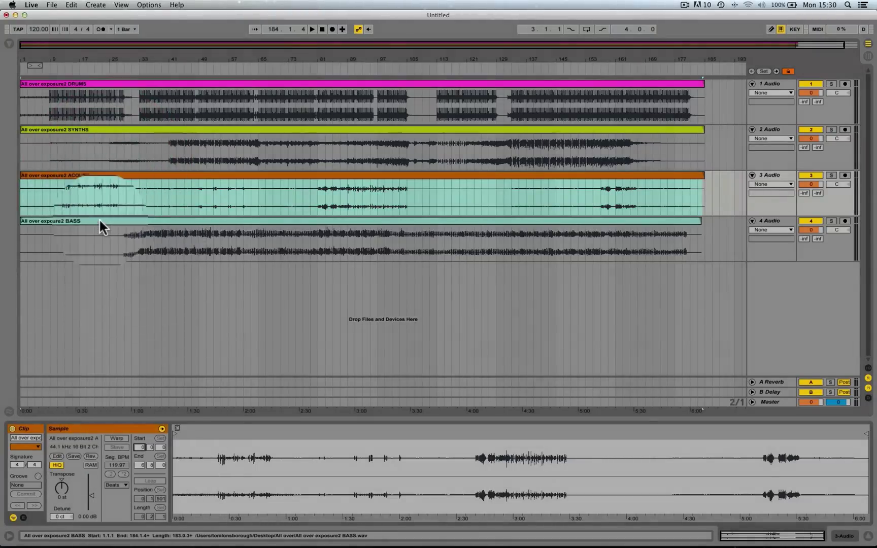
{"action": "left_click", "coordinate": [100, 222]}
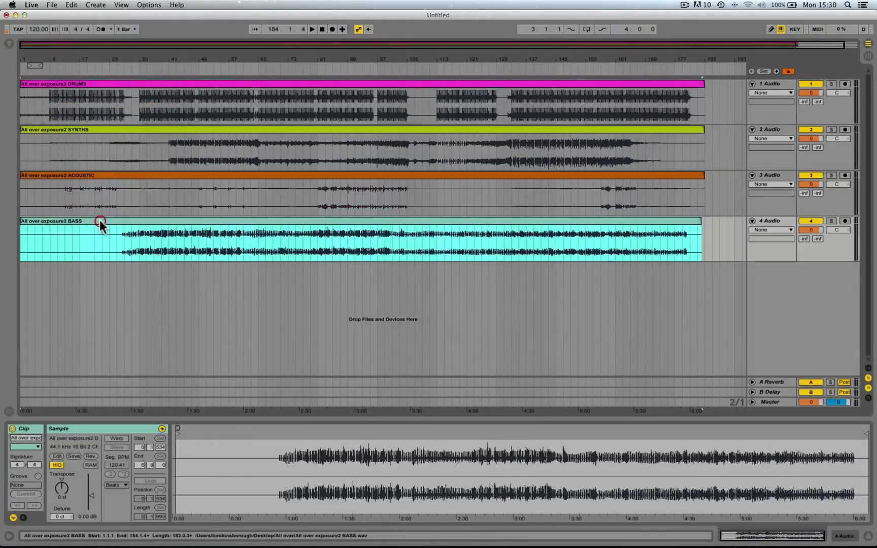
{"action": "left_click", "coordinate": [140, 448]}
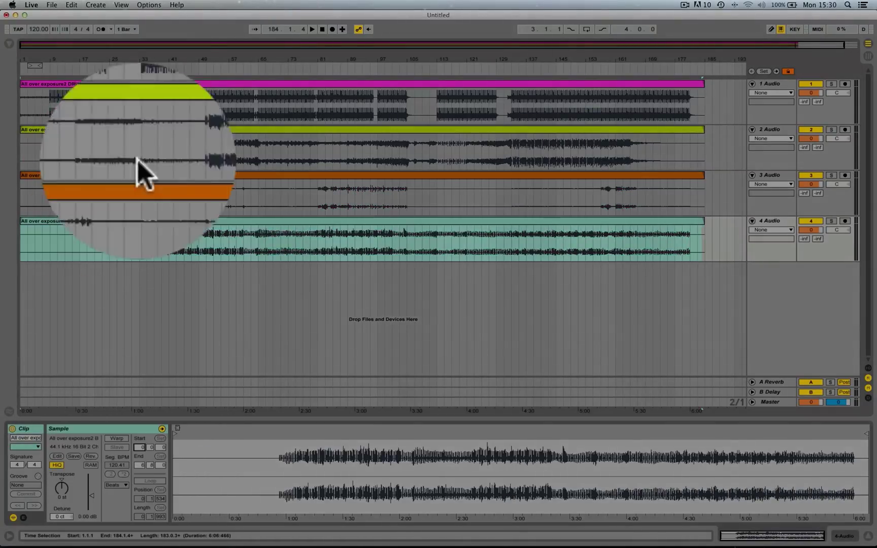
{"action": "left_click", "coordinate": [139, 63]}
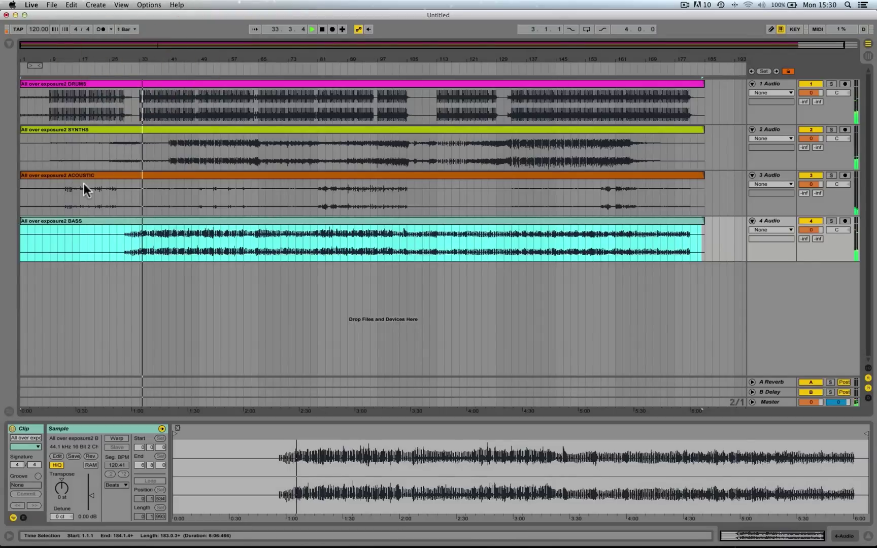
{"action": "left_click", "coordinate": [204, 68]}
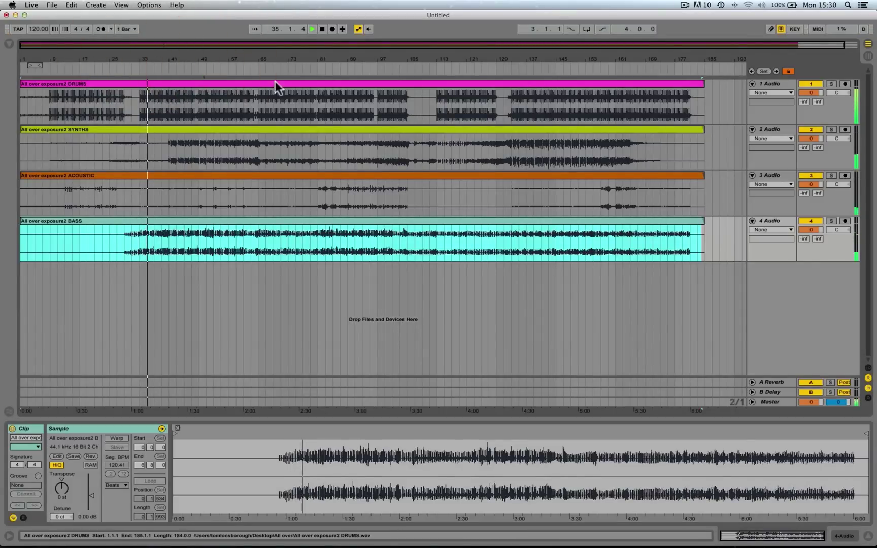
{"action": "left_click", "coordinate": [337, 68]}
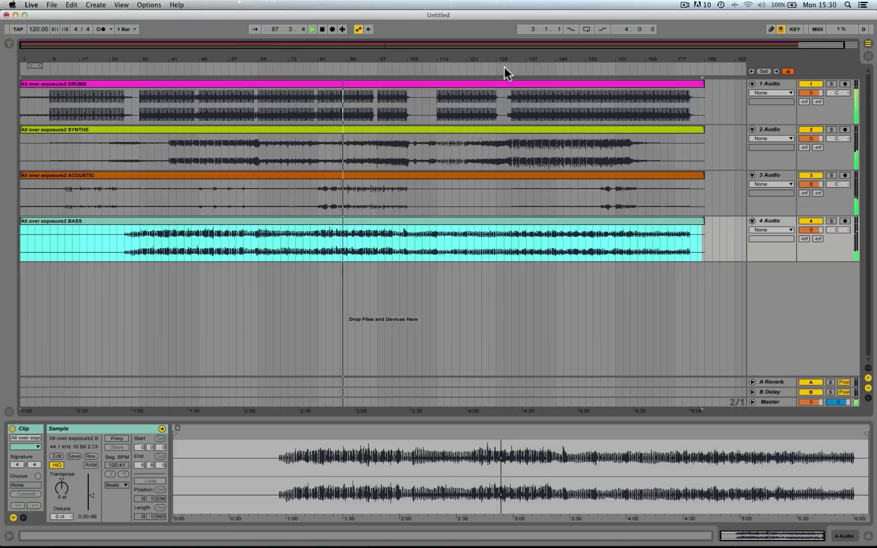
{"action": "left_click", "coordinate": [474, 69]}
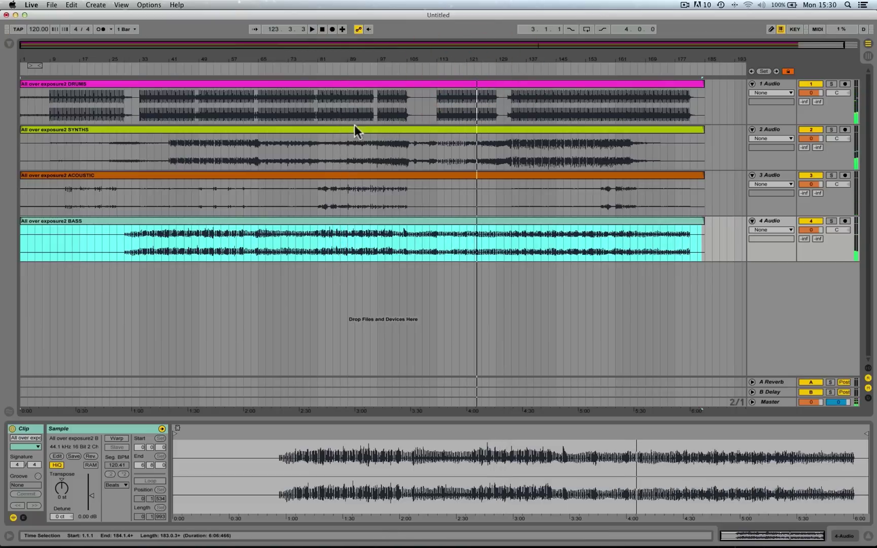
{"action": "left_click", "coordinate": [323, 29]}
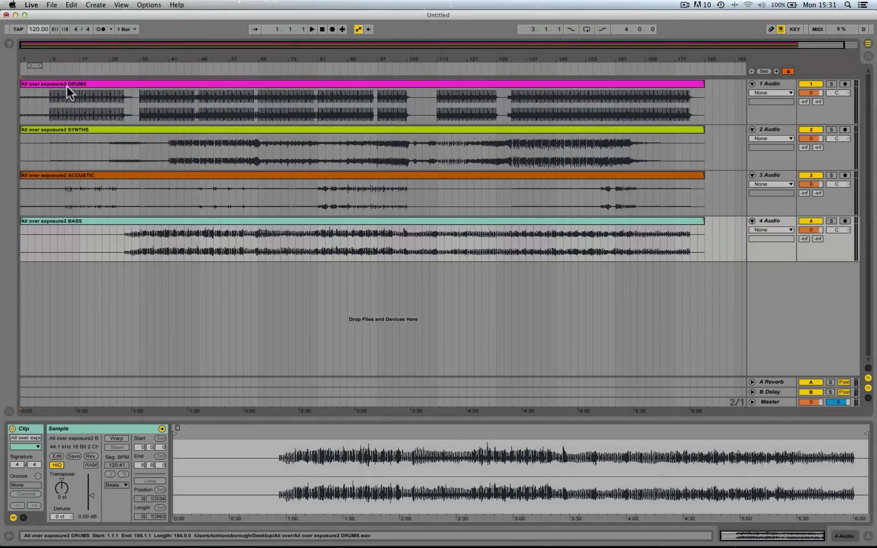
Turn on the metronome and check the DRUMS clip's Seg. BPM of 119.99
{"action": "left_click", "coordinate": [102, 29]}
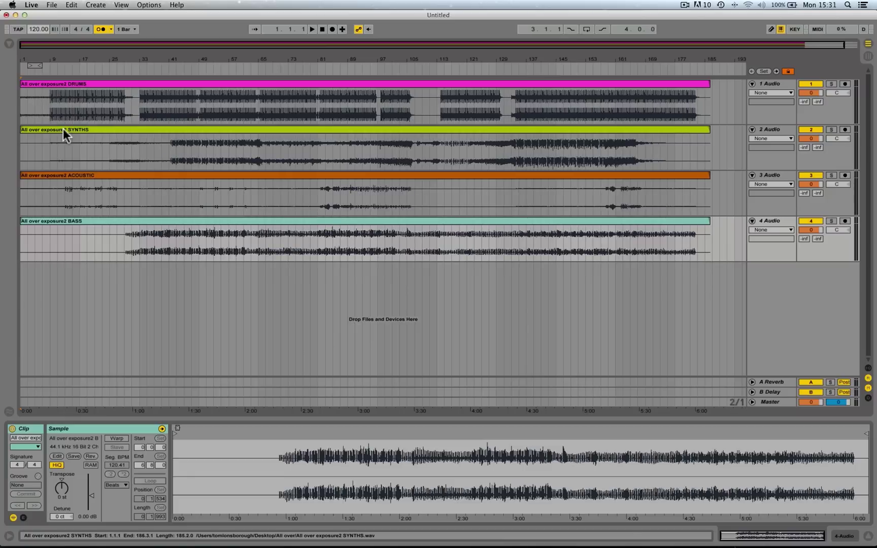
{"action": "left_click", "coordinate": [71, 84]}
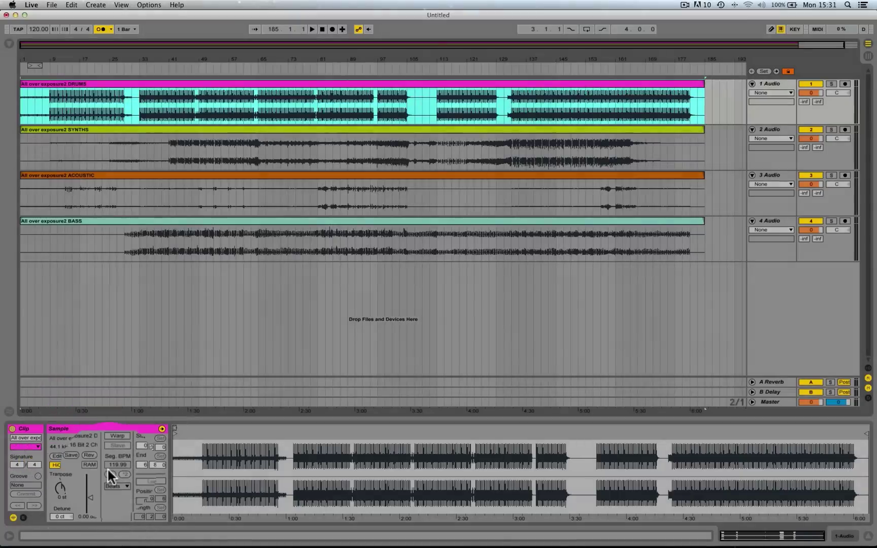
{"action": "left_click", "coordinate": [110, 467]}
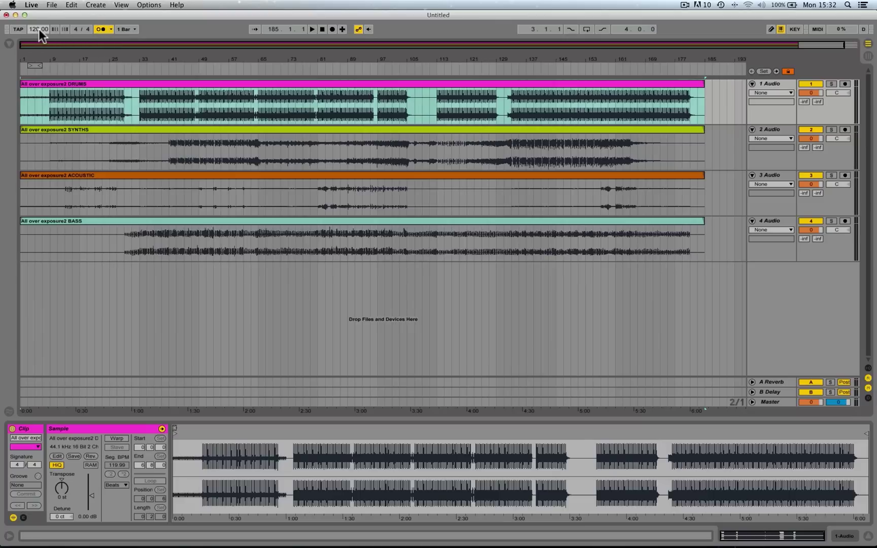
{"action": "scroll", "coordinate": [39, 29], "scroll_direction": "up", "scroll_amount": 2}
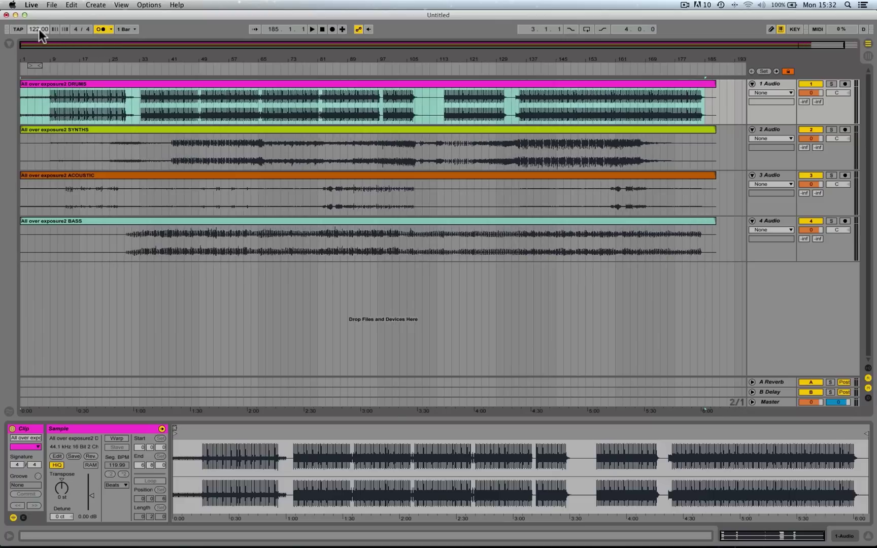
{"action": "left_click", "coordinate": [25, 71]}
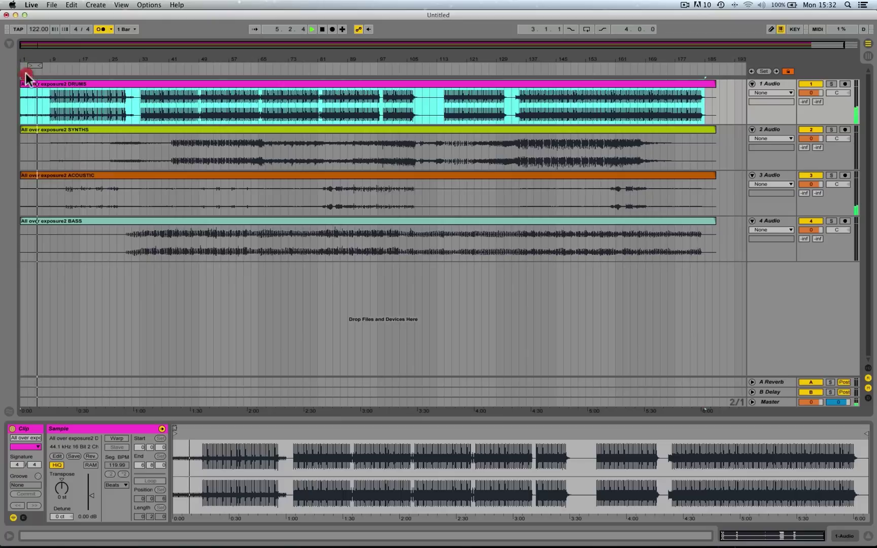
{"action": "left_click_drag", "start_coordinate": [23, 62], "coordinate": [23, 110]}
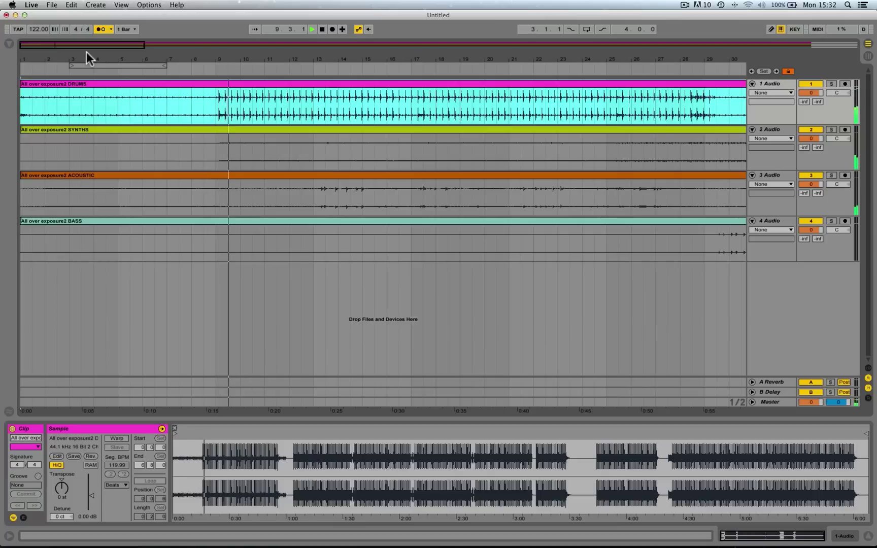
{"action": "key", "text": "space"}
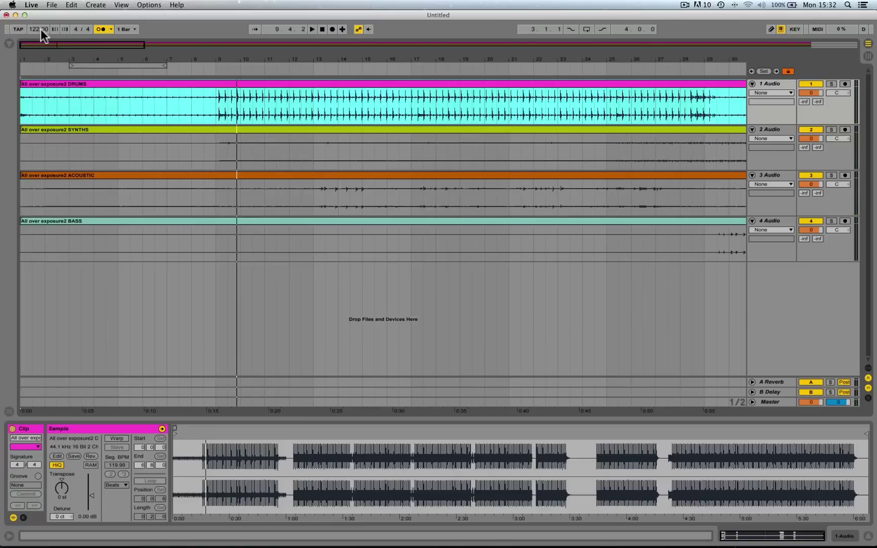
{"action": "left_click", "coordinate": [40, 29]}
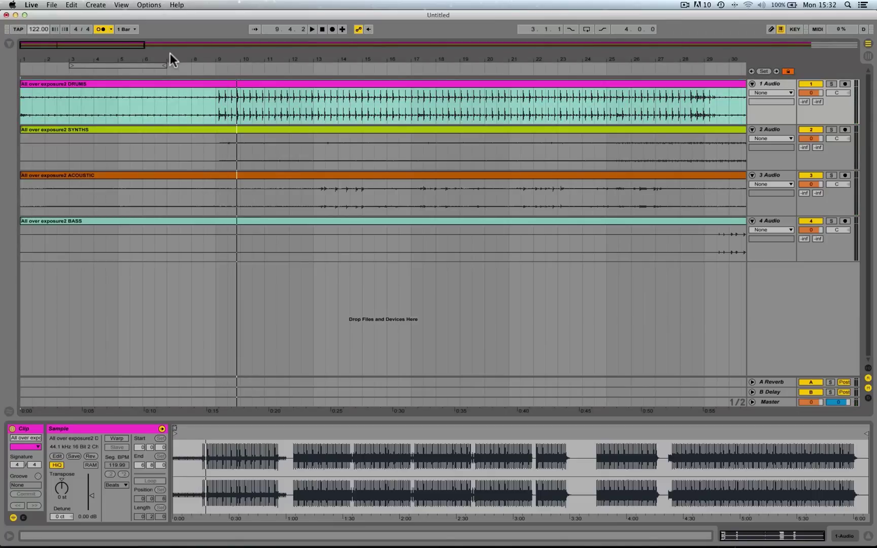
{"action": "key", "text": "Down"}
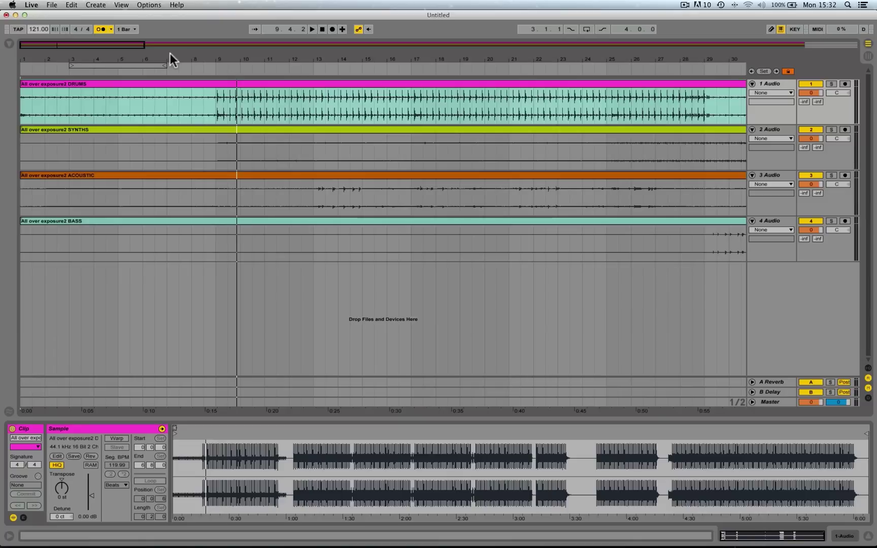
{"action": "key", "text": "space"}
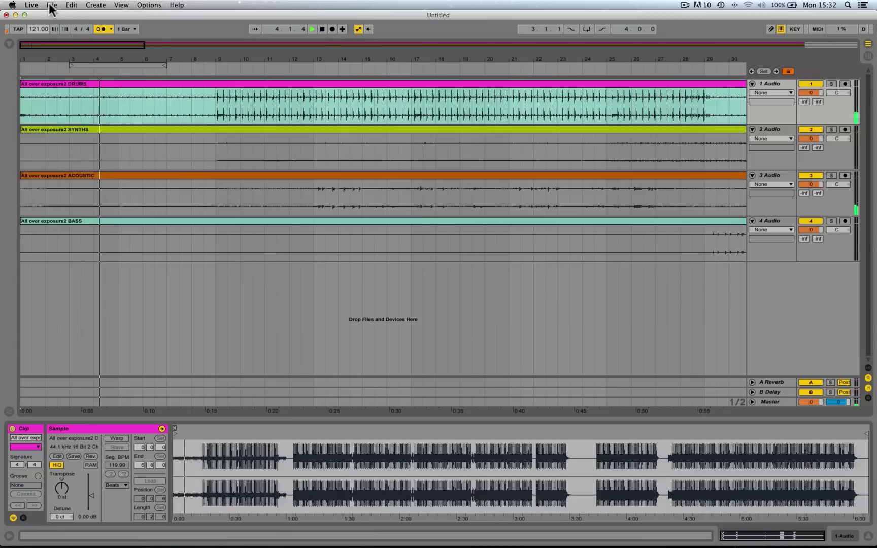
{"action": "key", "text": "space"}
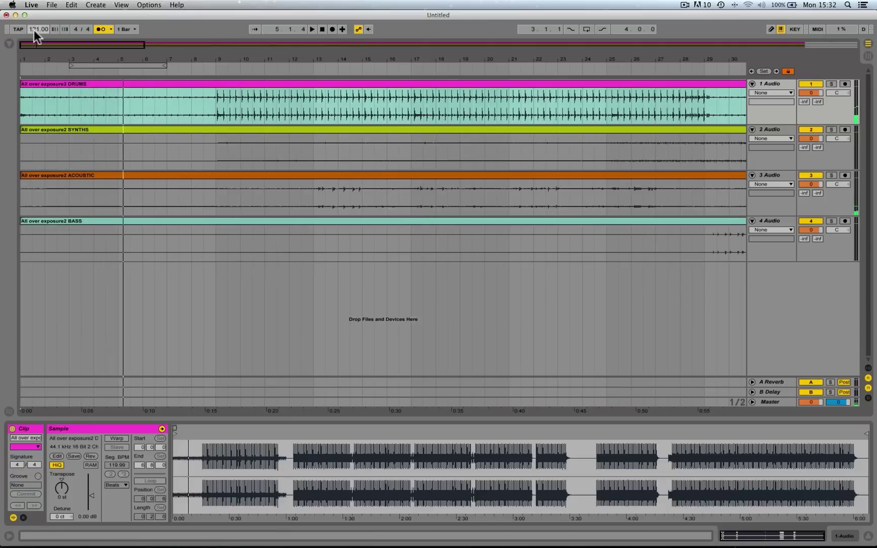
{"action": "left_click_drag", "start_coordinate": [34, 30], "coordinate": [34, 31]}
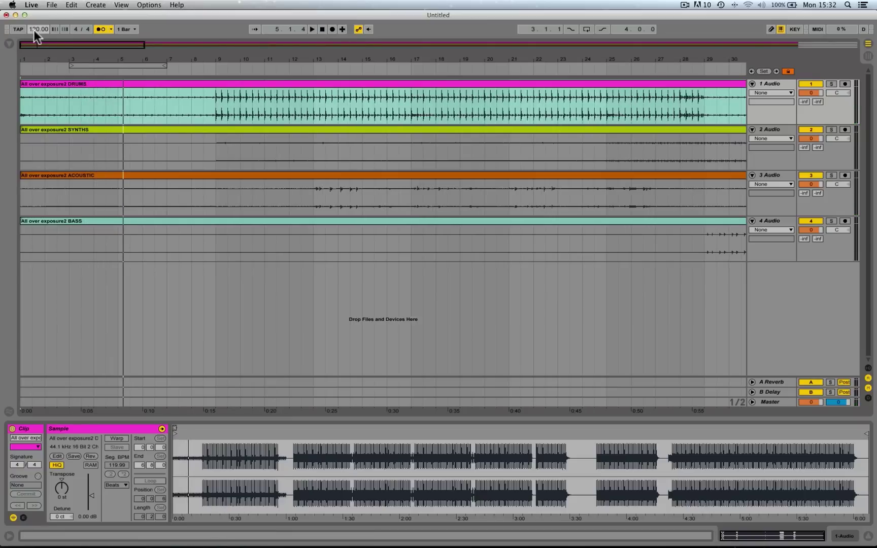
{"action": "key", "text": "space"}
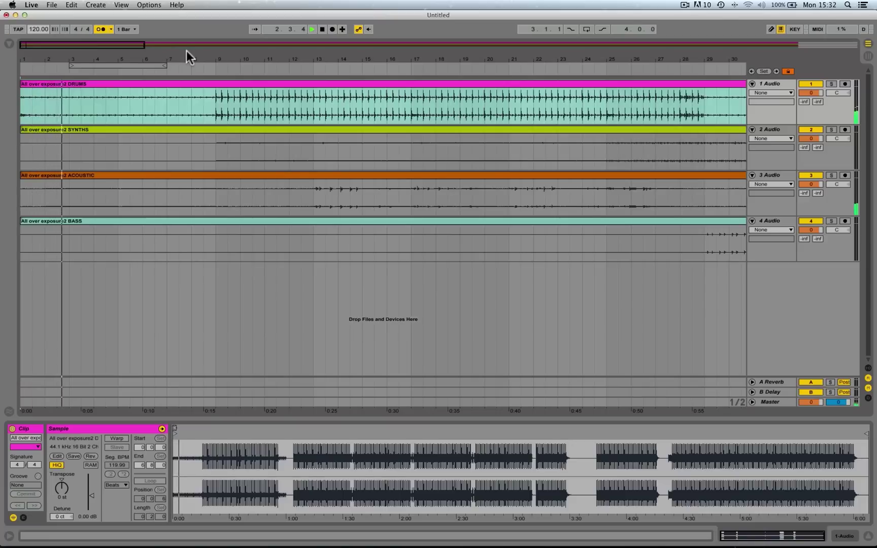
{"action": "left_click", "coordinate": [206, 70]}
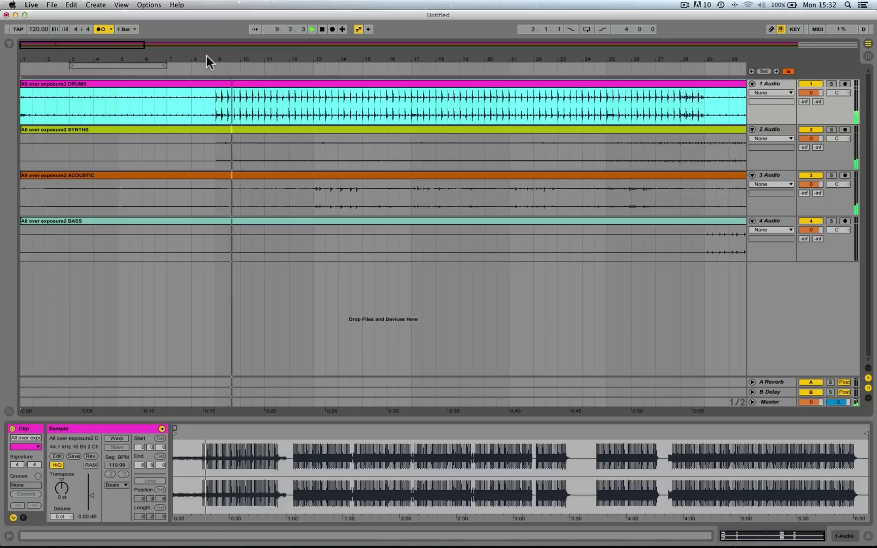
{"action": "left_click_drag", "start_coordinate": [207, 55], "coordinate": [206, 30]}
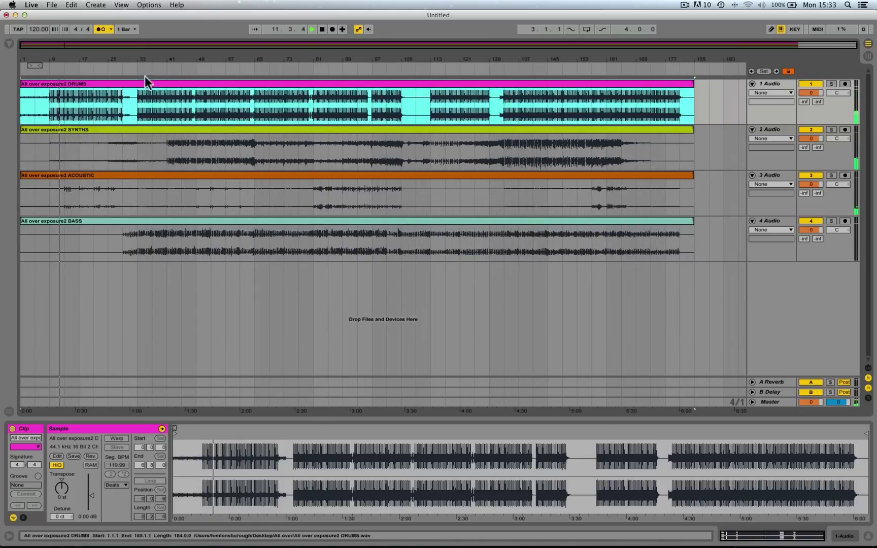
{"action": "left_click", "coordinate": [164, 81]}
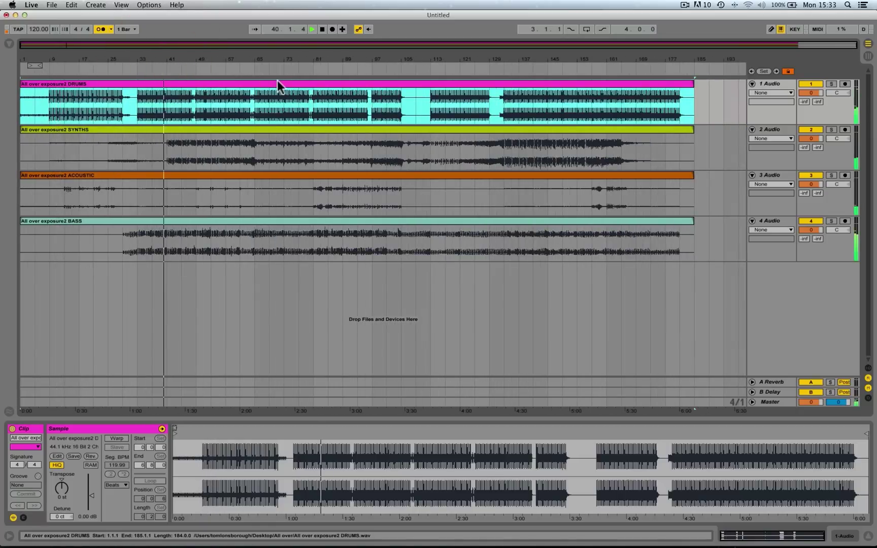
{"action": "left_click", "coordinate": [646, 68]}
{"action": "key", "text": "space"}
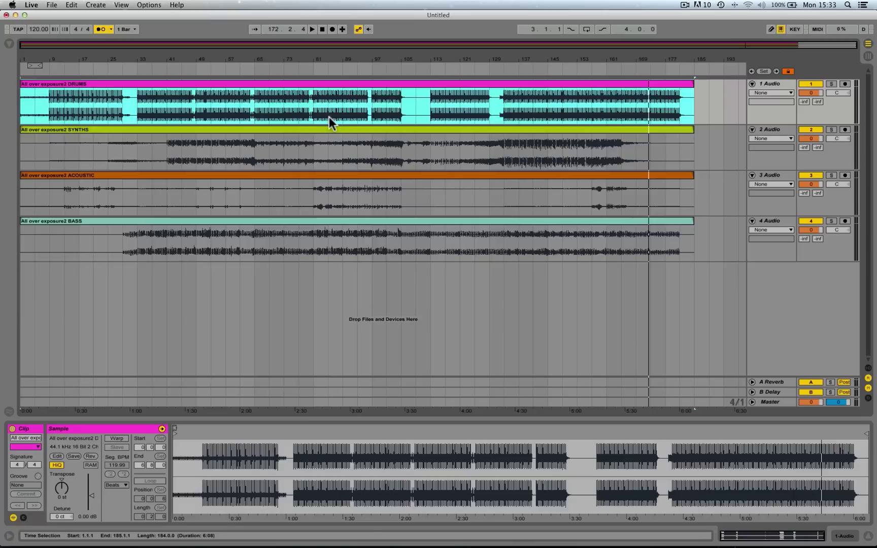
Re-enable Warp on all four stems with Complex Pro mode and turn the metronome off
{"action": "left_click", "coordinate": [302, 218], "text": "shift"}
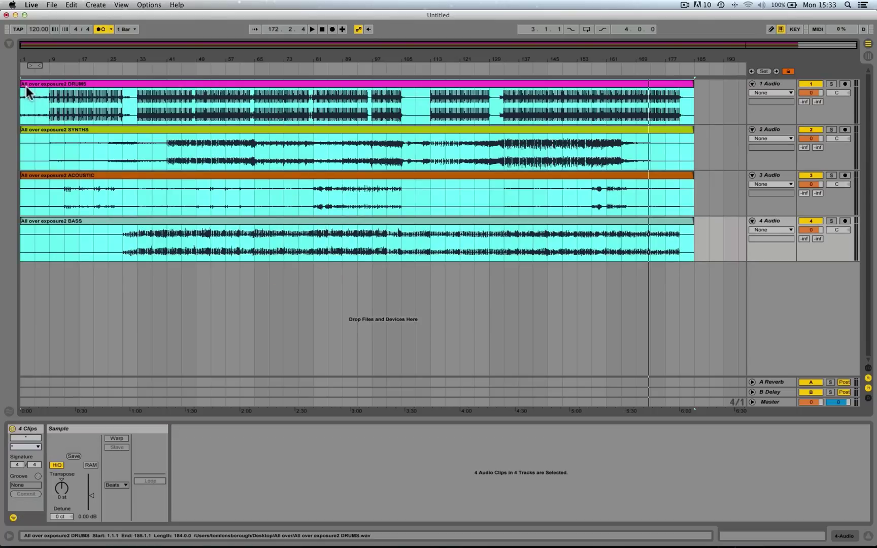
{"action": "left_click", "coordinate": [114, 439]}
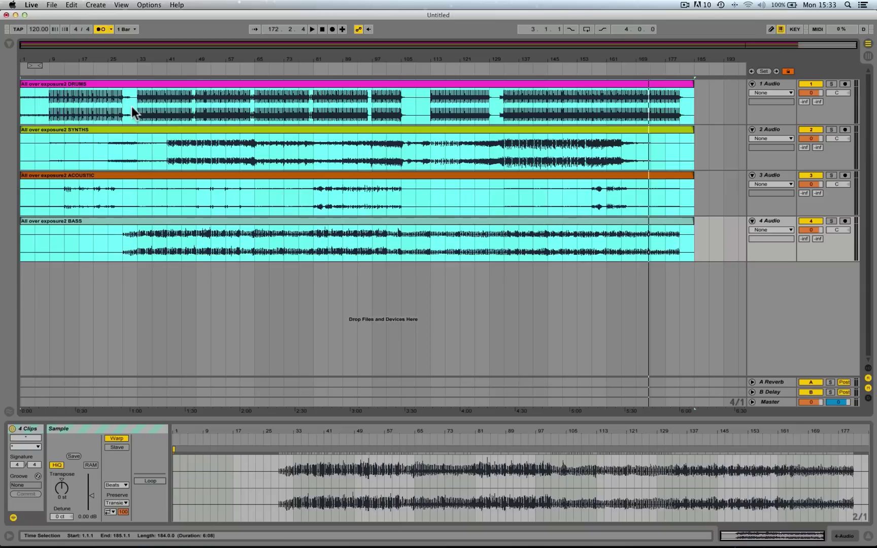
{"action": "left_click", "coordinate": [102, 30]}
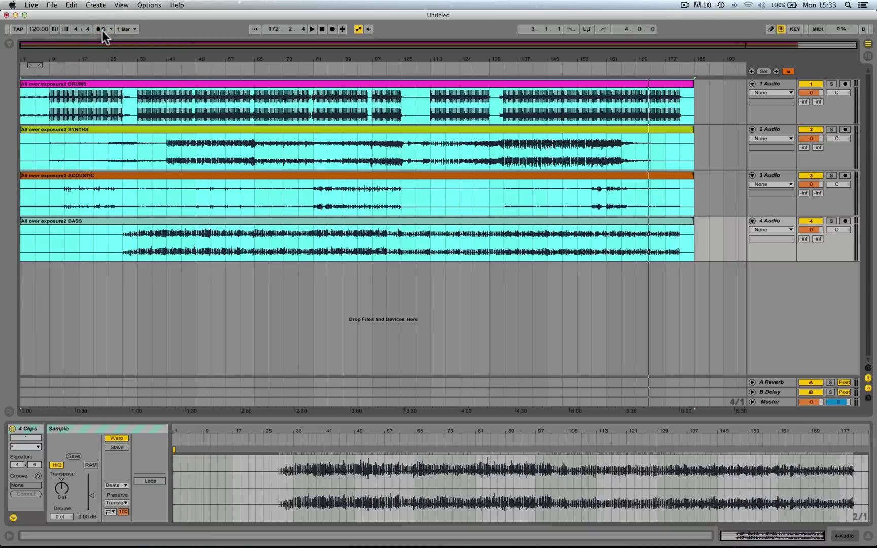
{"action": "left_click", "coordinate": [121, 485]}
{"action": "left_click", "coordinate": [120, 532]}
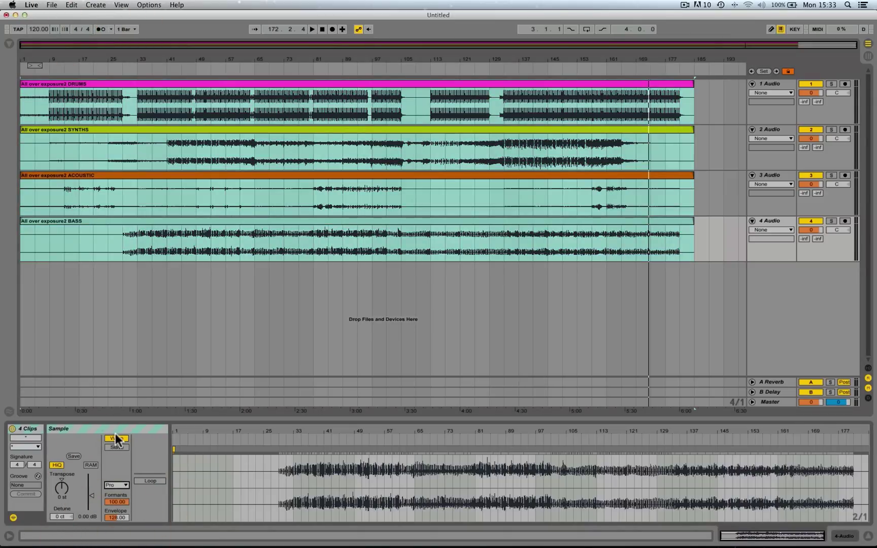
Audition the warped stems, then stop and set the tempo to 120
{"action": "left_click", "coordinate": [68, 69]}
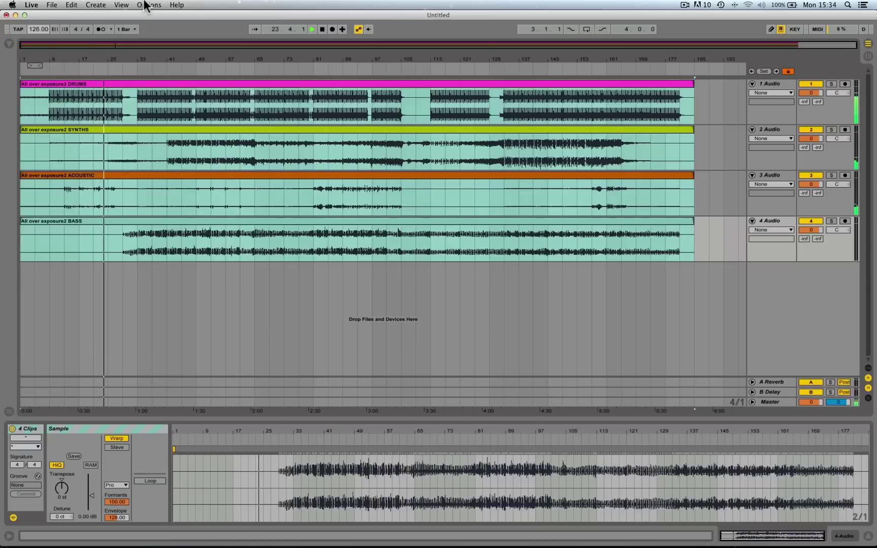
{"action": "left_click", "coordinate": [151, 74]}
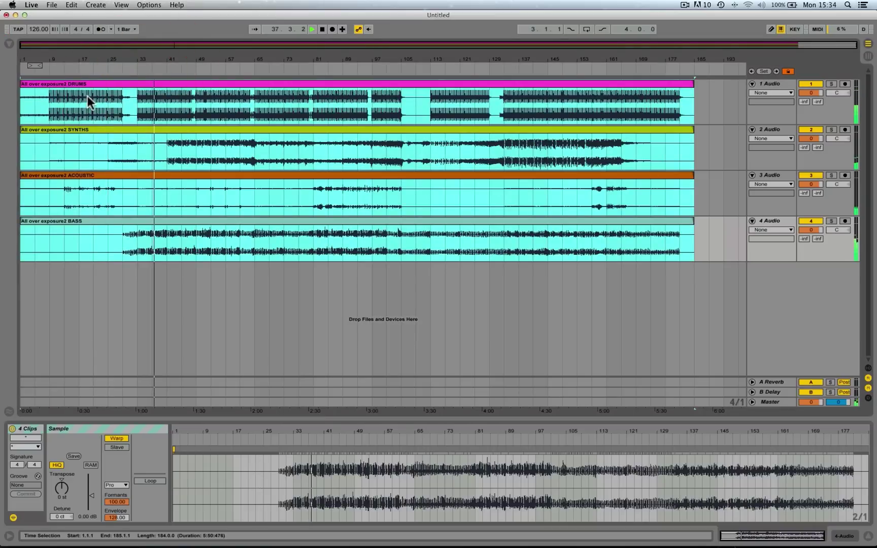
{"action": "key", "text": "space"}
{"action": "left_click", "coordinate": [39, 28]}
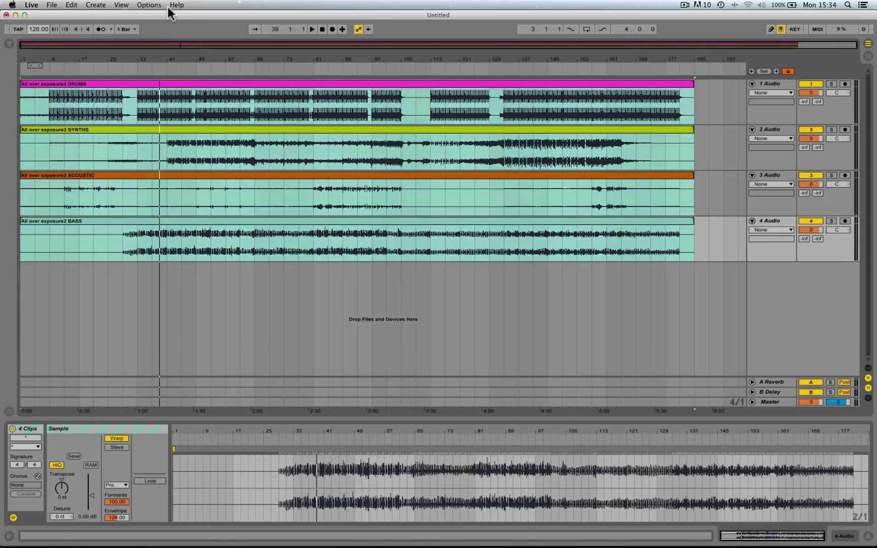
{"action": "type", "text": "120"}
{"action": "key", "text": "Return"}
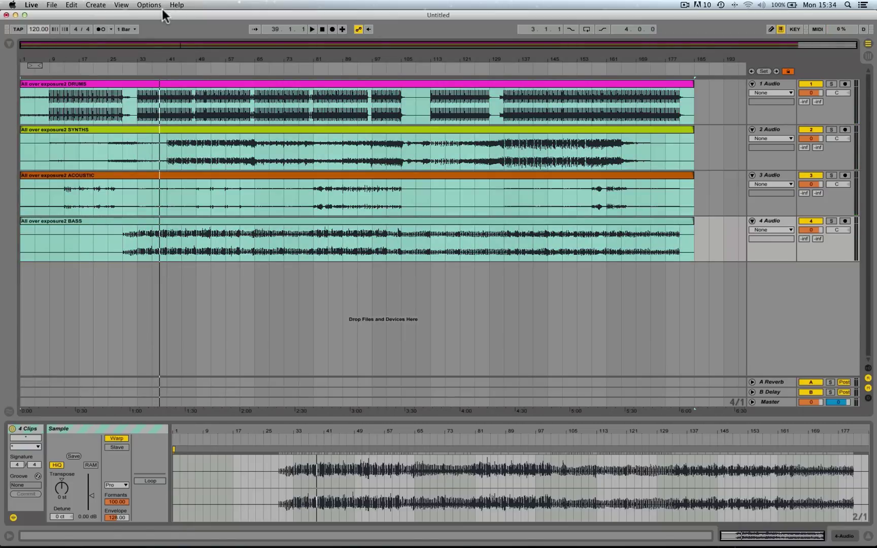
{"action": "left_click", "coordinate": [147, 84]}
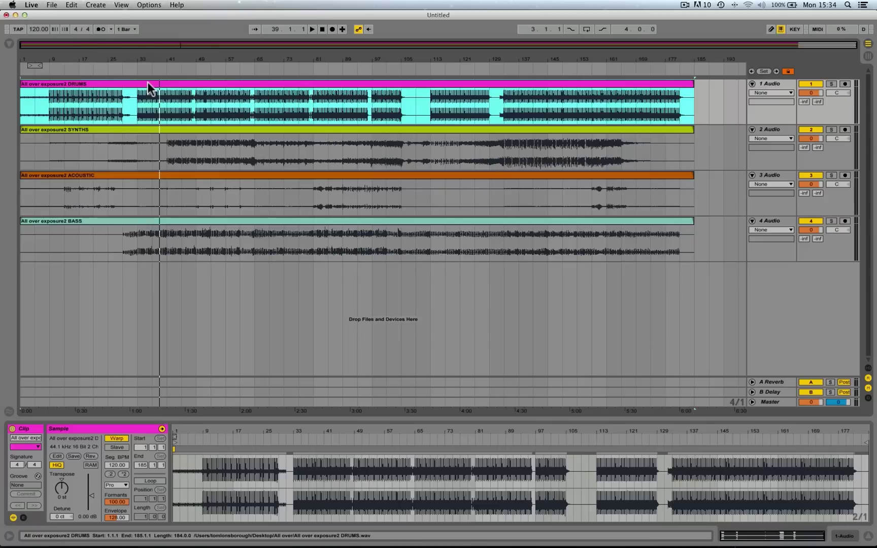
Select bars 33–41 across all four stems, opening and dismissing the Create menu
{"action": "left_click", "coordinate": [137, 95]}
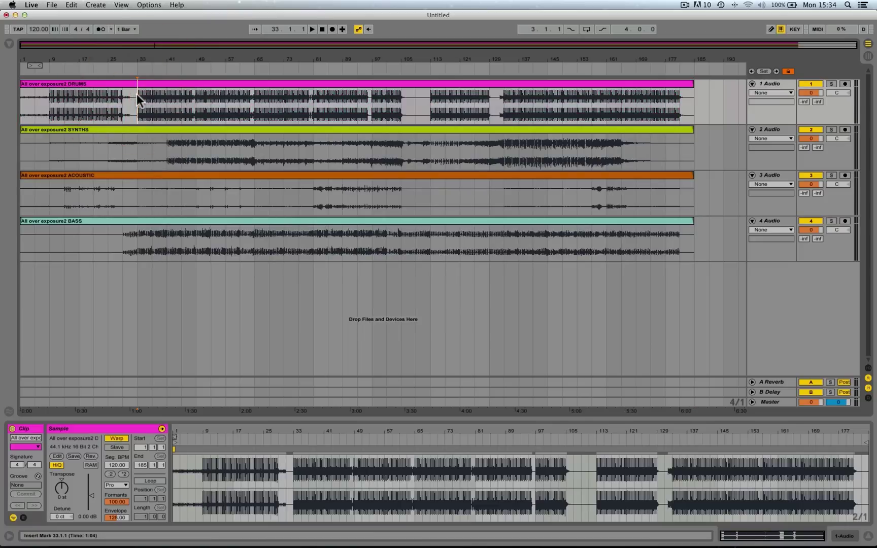
{"action": "left_click_drag", "start_coordinate": [134, 94], "coordinate": [163, 250]}
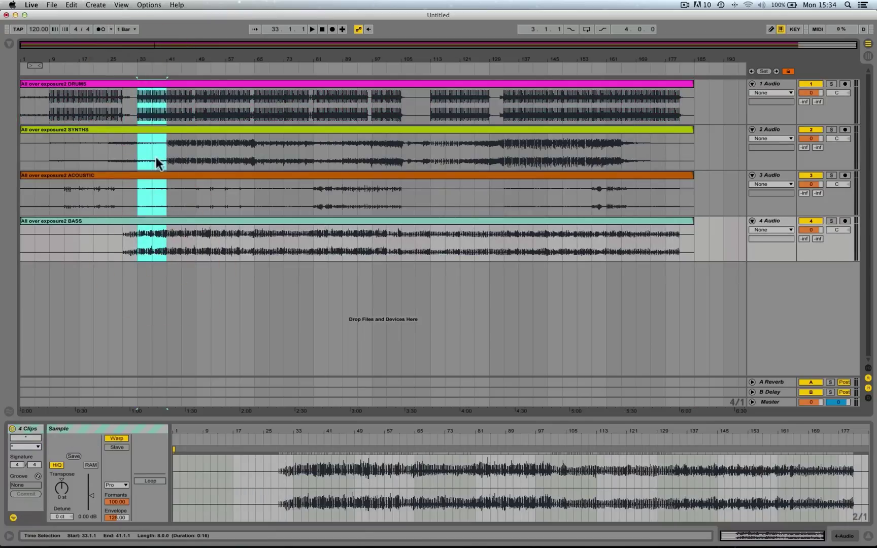
{"action": "left_click", "coordinate": [92, 5]}
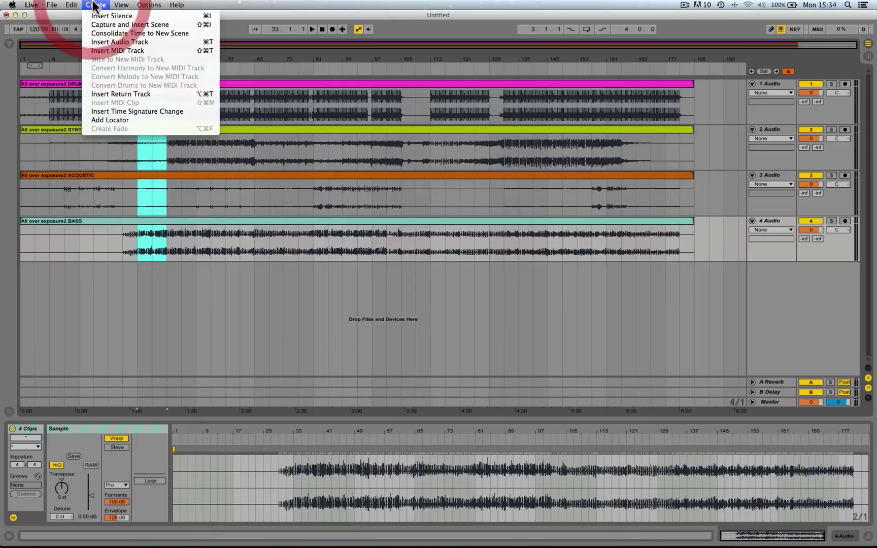
{"action": "left_click", "coordinate": [195, 281]}
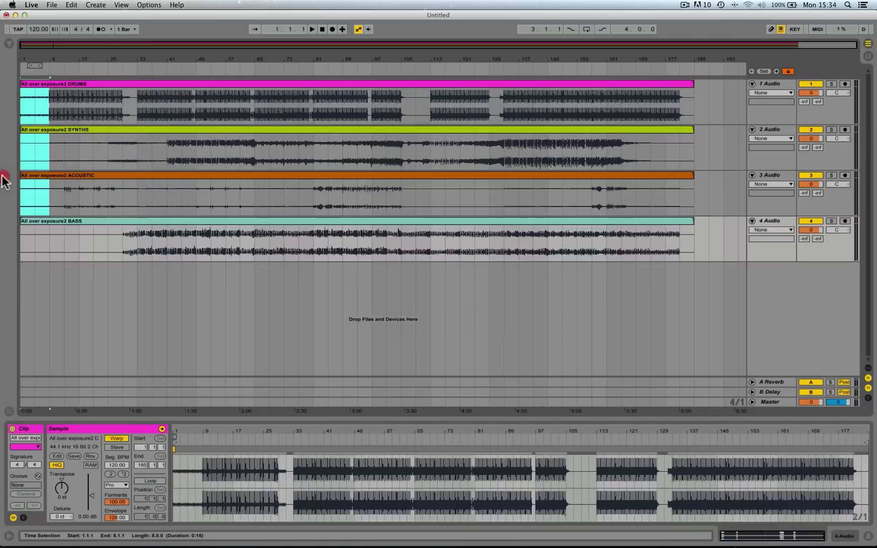
Drag a time selection over bars 9–17 from the DRUMS track down to BASS
{"action": "left_click_drag", "start_coordinate": [4, 181], "coordinate": [4, 234]}
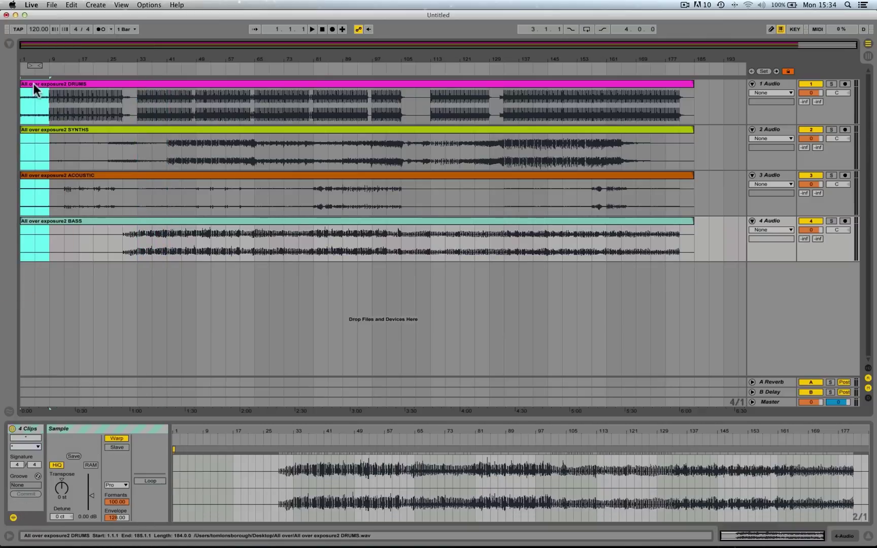
{"action": "left_click_drag", "start_coordinate": [47, 100], "coordinate": [77, 241]}
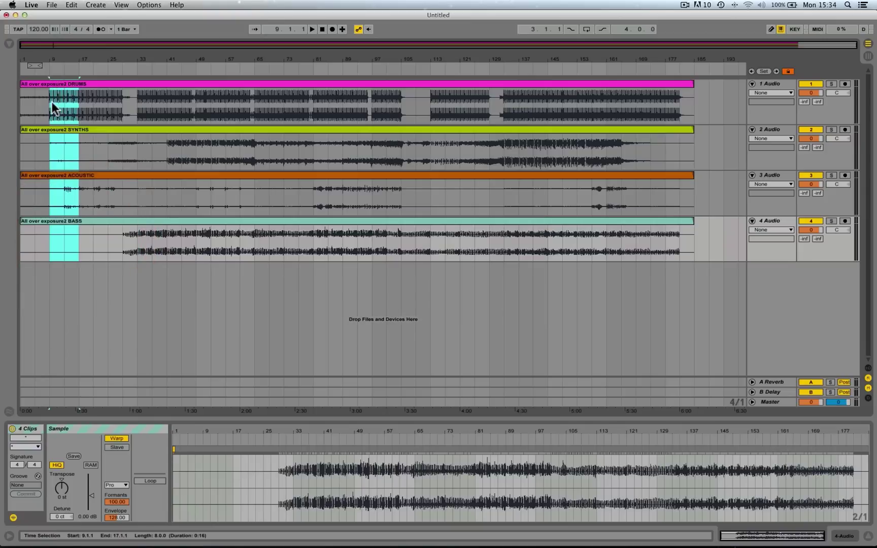
{"action": "left_click_drag", "start_coordinate": [53, 101], "coordinate": [75, 209]}
{"action": "left_click_drag", "start_coordinate": [76, 250], "coordinate": [76, 250]}
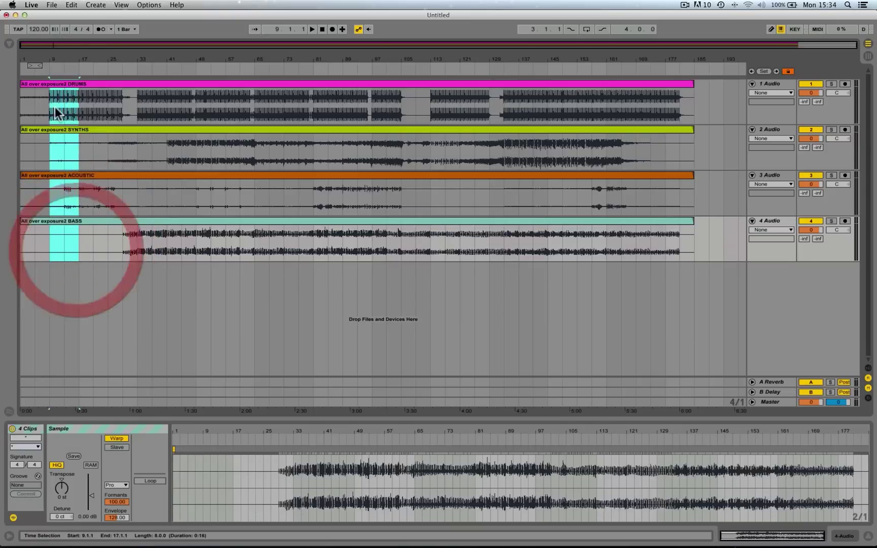
{"action": "left_click_drag", "start_coordinate": [55, 106], "coordinate": [76, 225]}
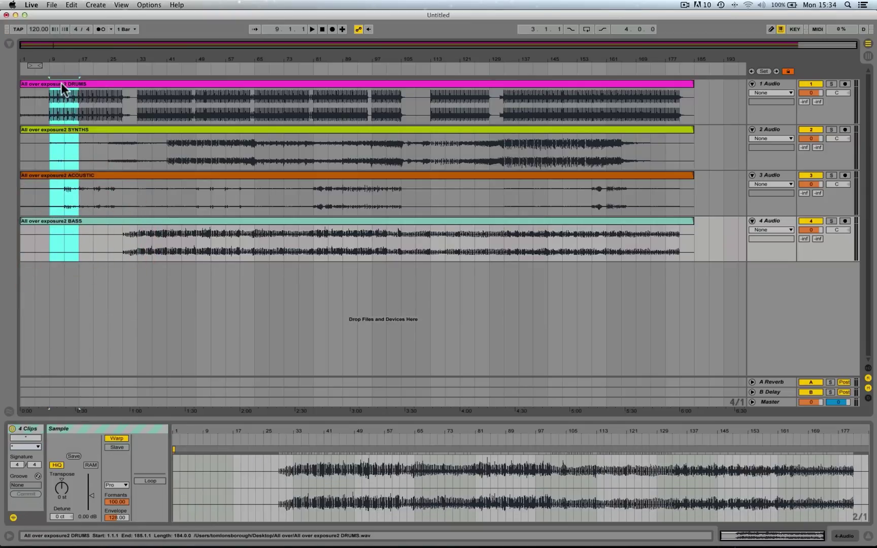
{"action": "mouse_move", "coordinate": [62, 87]}
{"action": "left_mouse_down"}
{"action": "mouse_move", "coordinate": [84, 84]}
{"action": "mouse_move", "coordinate": [59, 82]}
{"action": "mouse_move", "coordinate": [54, 107]}
{"action": "mouse_move", "coordinate": [53, 94]}
{"action": "left_mouse_up"}
{"action": "key", "text": "Tab"}
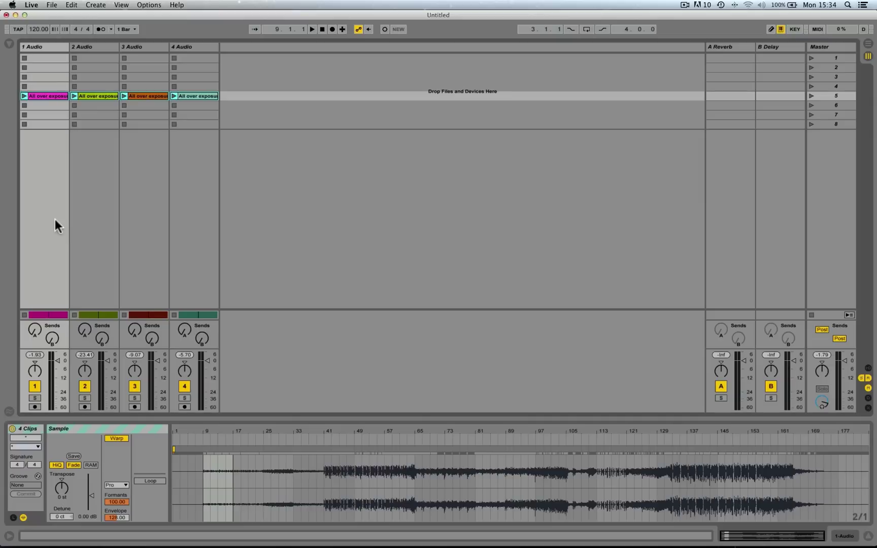
{"action": "left_click", "coordinate": [49, 93]}
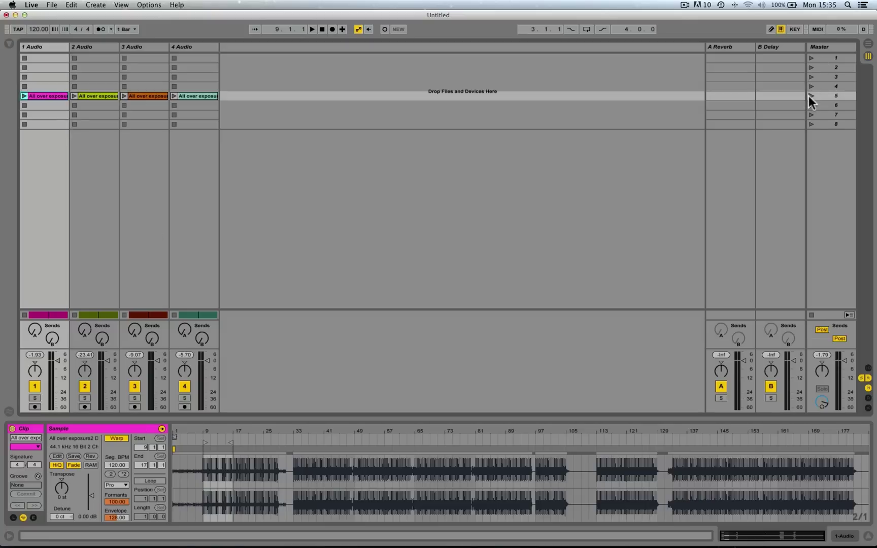
{"action": "left_click", "coordinate": [206, 96], "text": "shift"}
{"action": "key", "text": "Delete"}
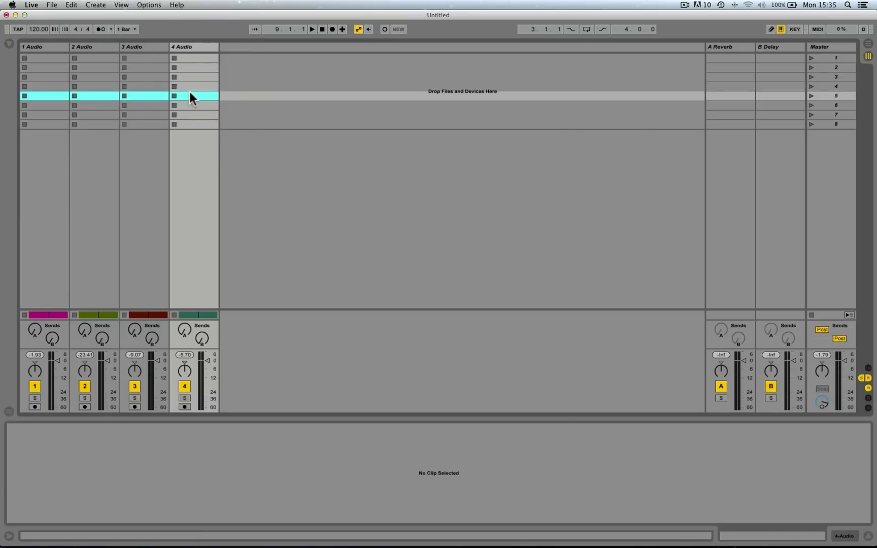
{"action": "left_click", "coordinate": [244, 124]}
Back in the arrangement, reselect bars 9–17 and run Create > Consolidate Time to New Scene
{"action": "key", "text": "Tab"}
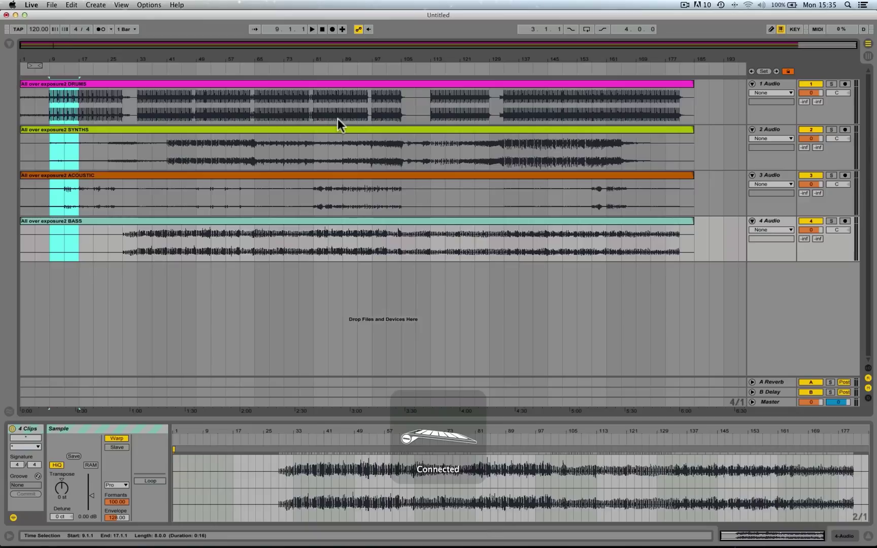
{"action": "left_click", "coordinate": [76, 107]}
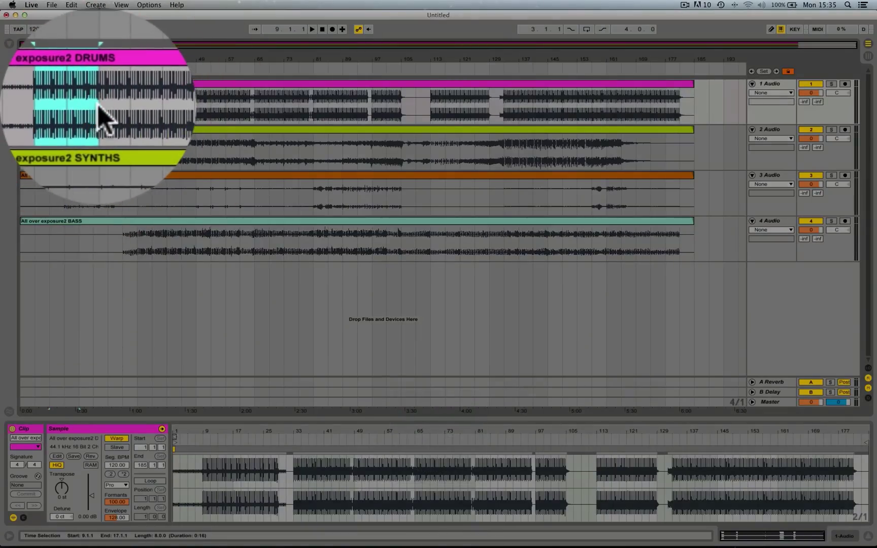
{"action": "left_click", "coordinate": [84, 246], "text": "shift"}
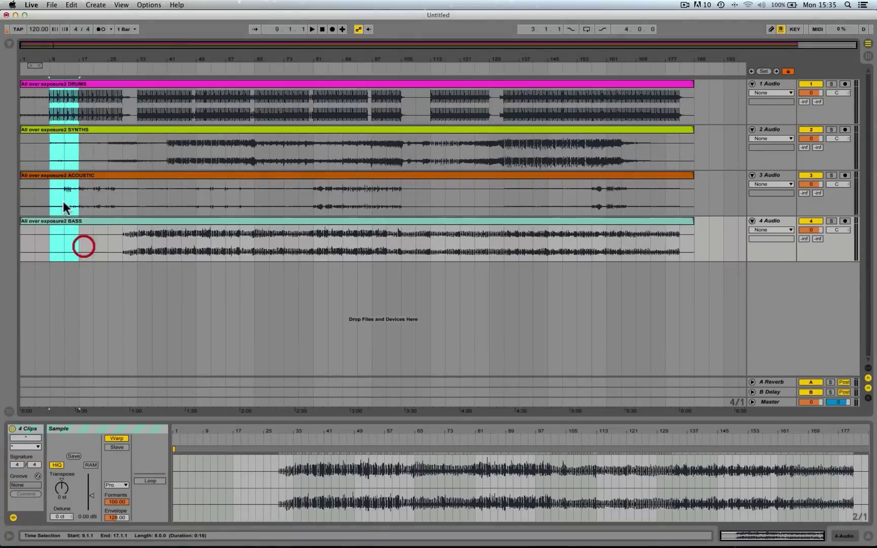
{"action": "left_click", "coordinate": [46, 114]}
{"action": "left_click", "coordinate": [84, 251], "text": "shift"}
{"action": "left_click", "coordinate": [53, 109]}
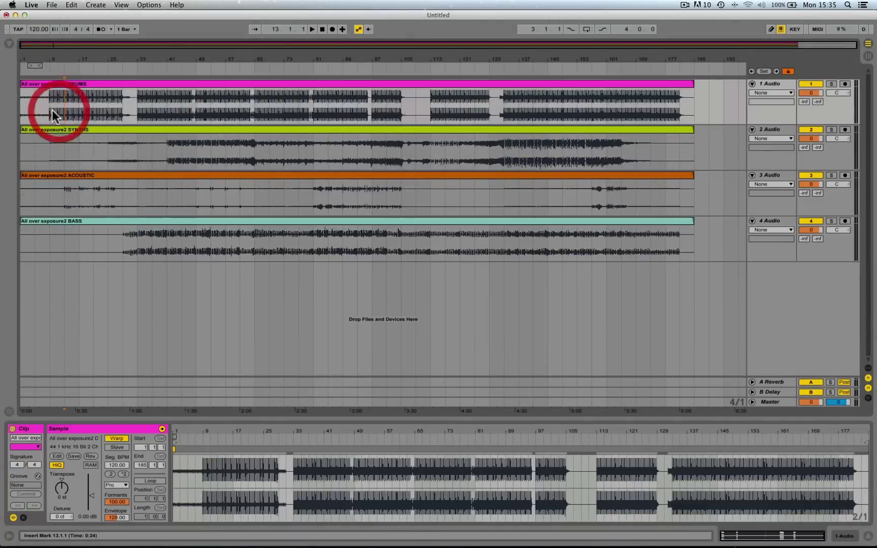
{"action": "left_click", "coordinate": [75, 112], "text": "shift"}
{"action": "left_click", "coordinate": [99, 5]}
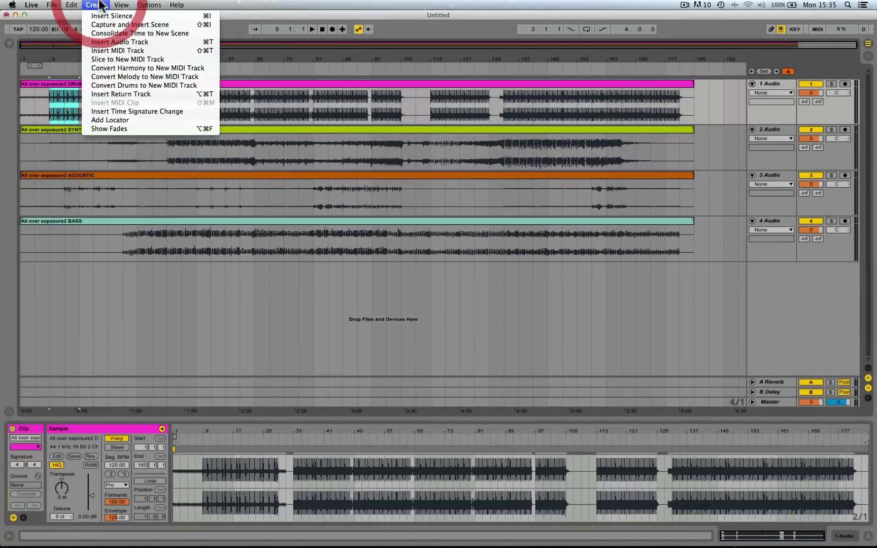
{"action": "left_click", "coordinate": [106, 32]}
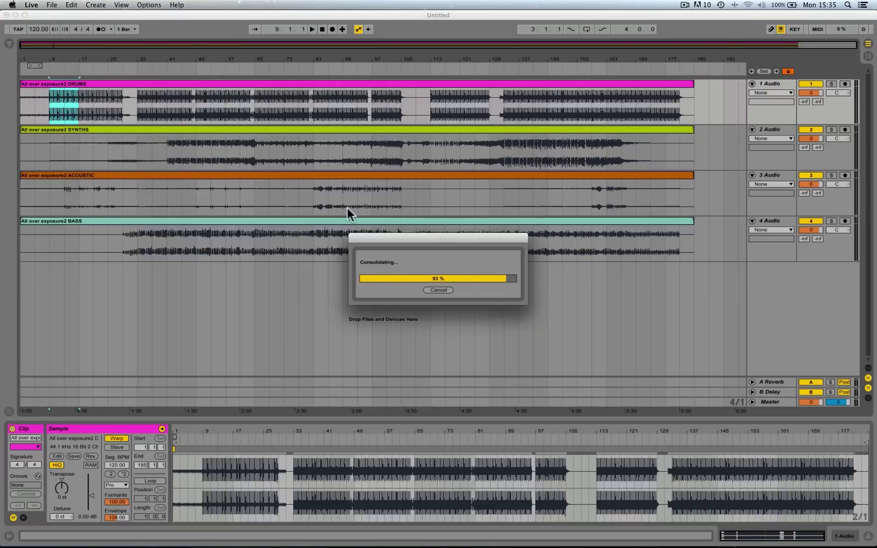
Launch scene 9 in Session View to hear its four clips, then return to the arrangement
{"action": "key", "text": "Tab"}
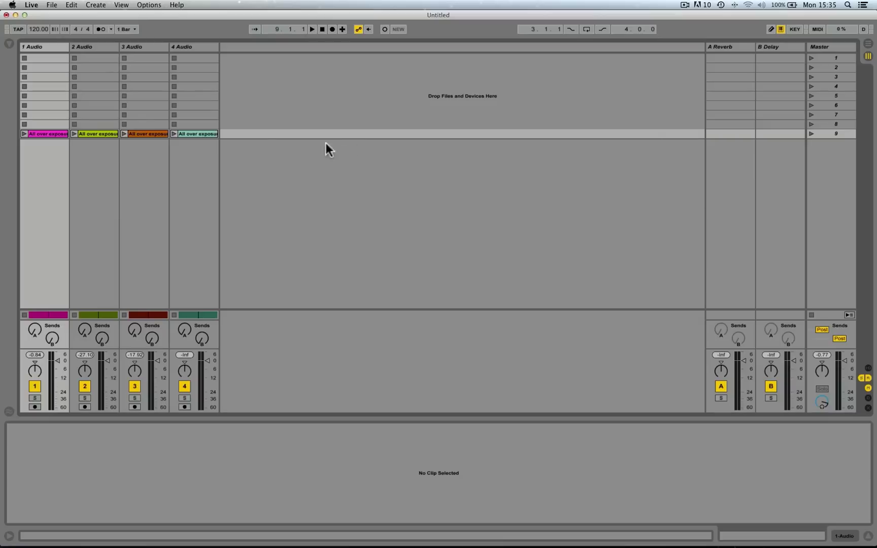
{"action": "left_click", "coordinate": [812, 133]}
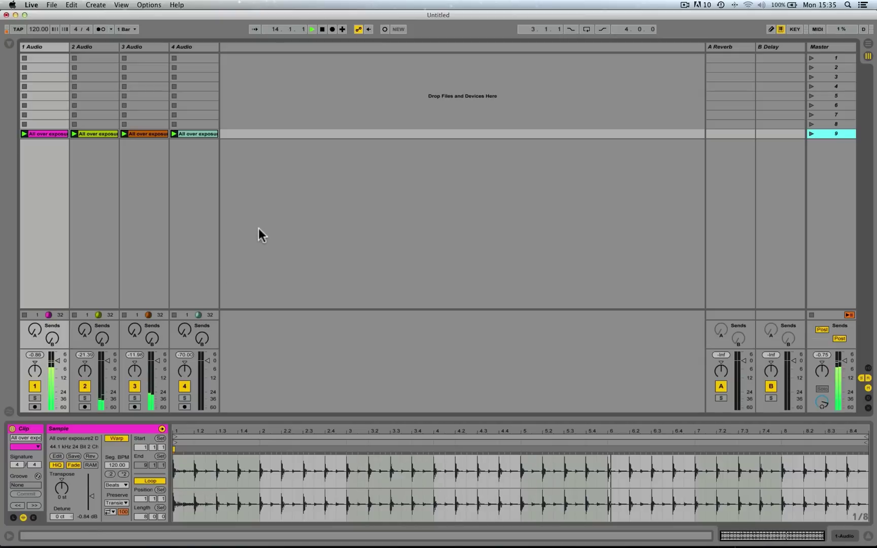
{"action": "key", "text": "Tab"}
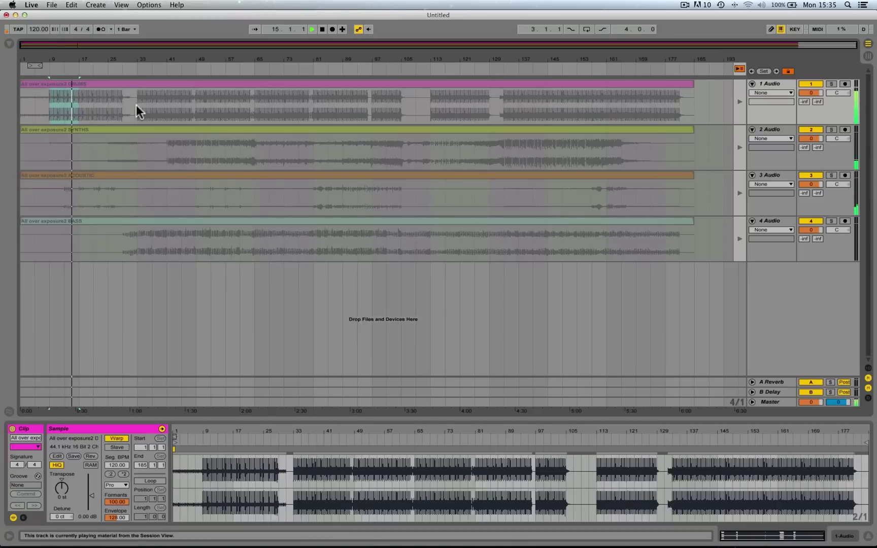
Consolidate bars 33–41 to a new scene, confirming the stop-audio prompt, and show Session View
{"action": "left_click_drag", "start_coordinate": [137, 105], "coordinate": [163, 108]}
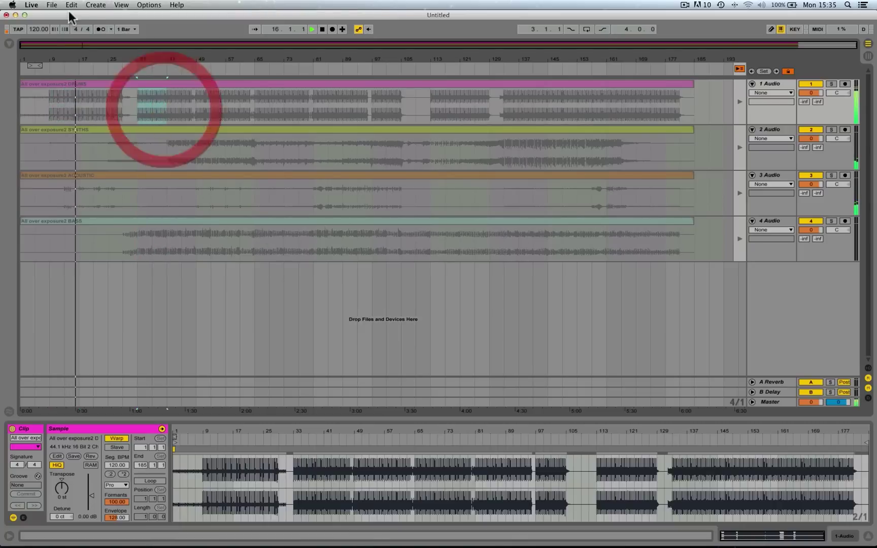
{"action": "left_click", "coordinate": [95, 4]}
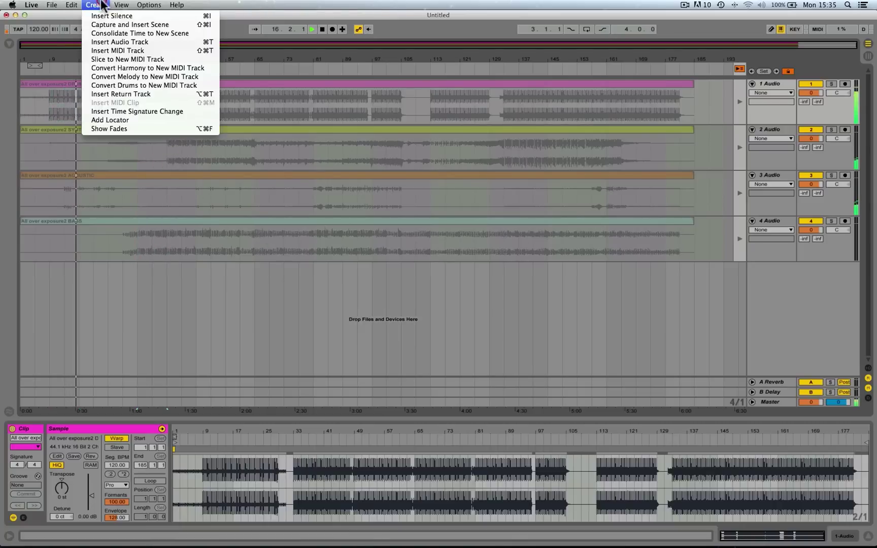
{"action": "left_click", "coordinate": [106, 34]}
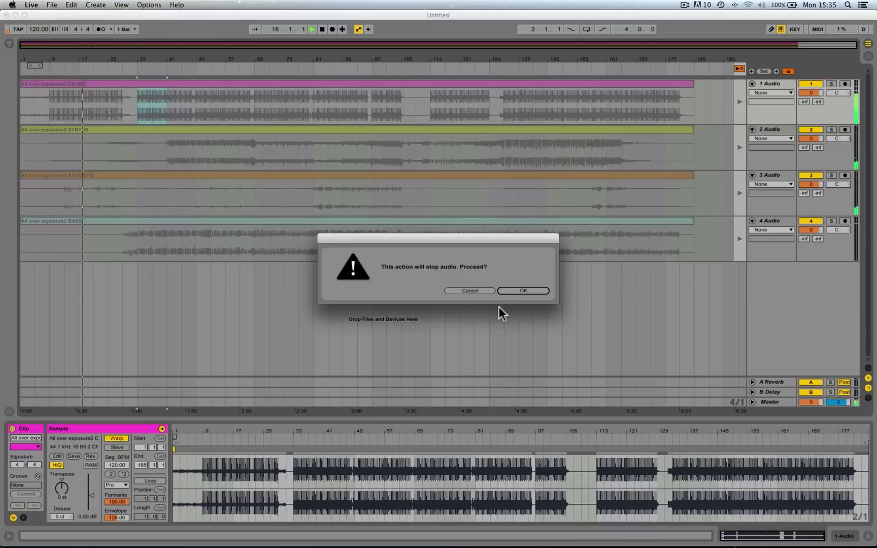
{"action": "left_click", "coordinate": [510, 290]}
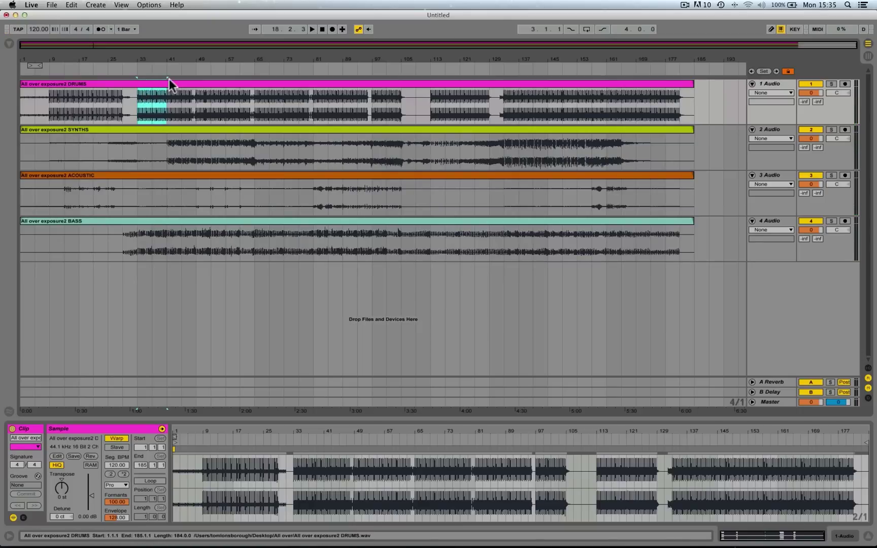
{"action": "key", "text": "Tab"}
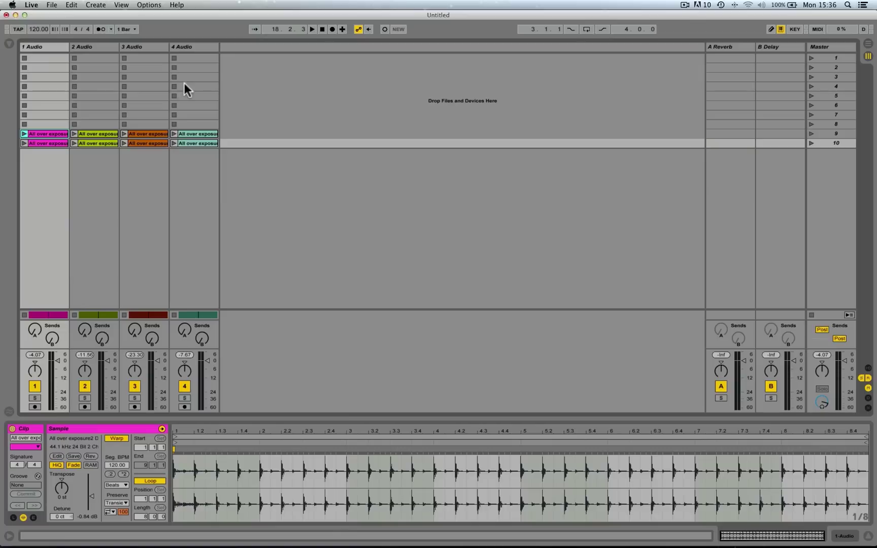
Launch scenes 10 and 9, play scene 10's bass clip, and stop the acoustic track
{"action": "left_click", "coordinate": [810, 142]}
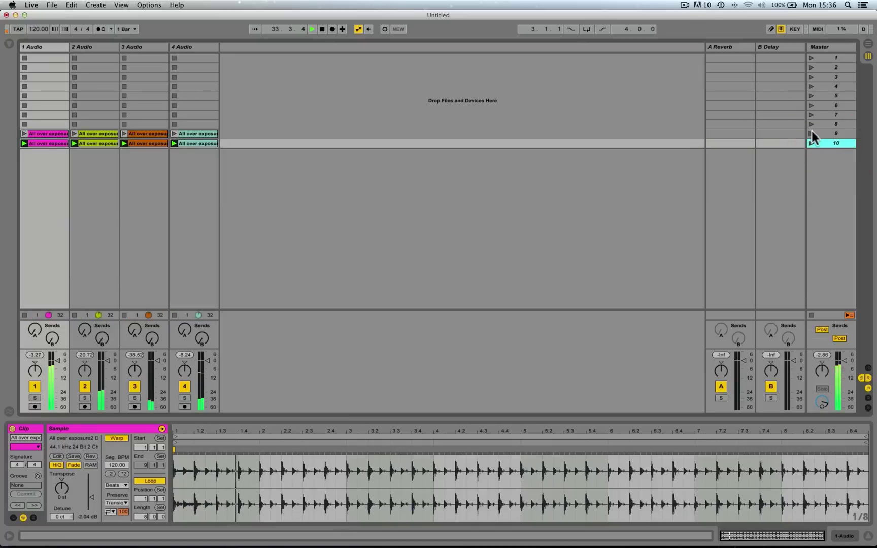
{"action": "left_click", "coordinate": [811, 133]}
{"action": "left_click", "coordinate": [809, 132]}
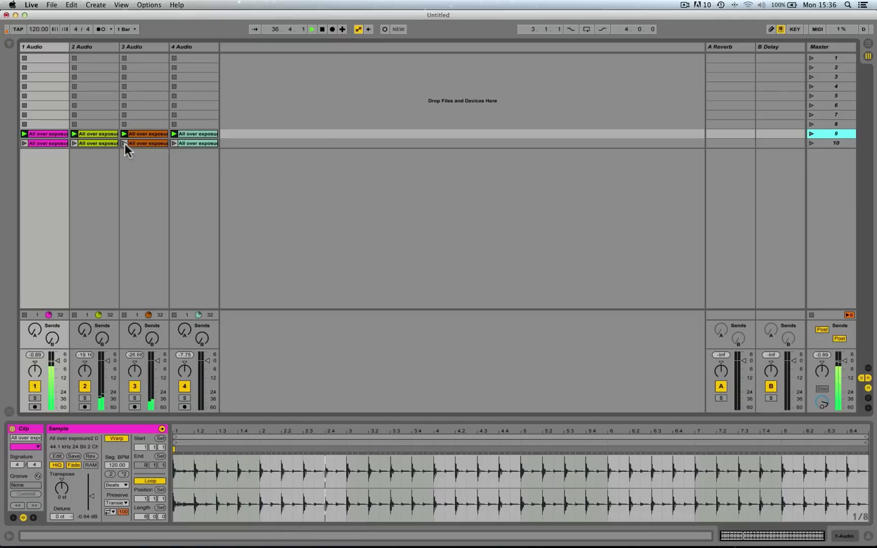
{"action": "left_click", "coordinate": [174, 143]}
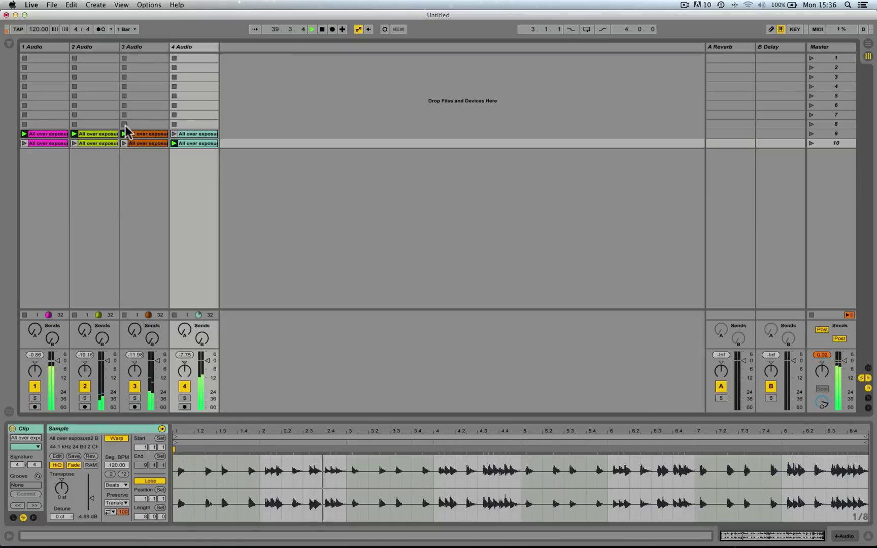
{"action": "left_click", "coordinate": [125, 125]}
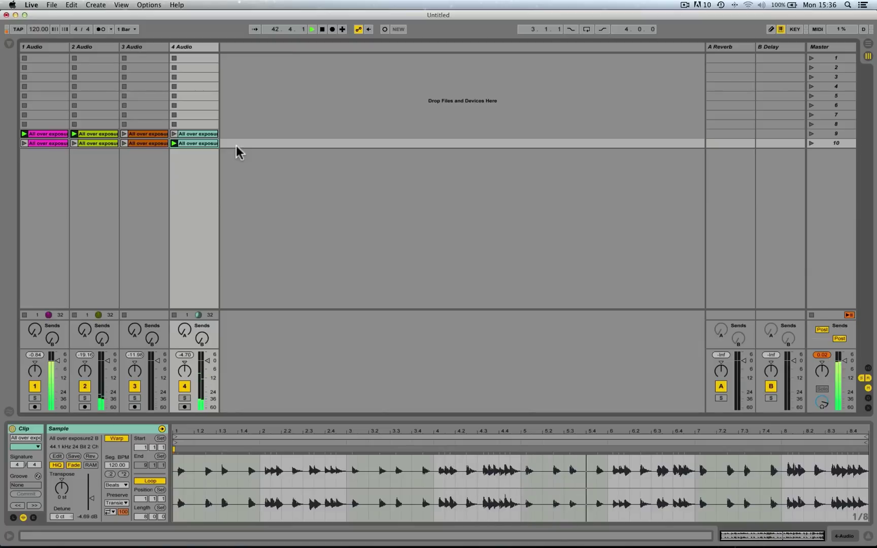
{"action": "left_click", "coordinate": [200, 144]}
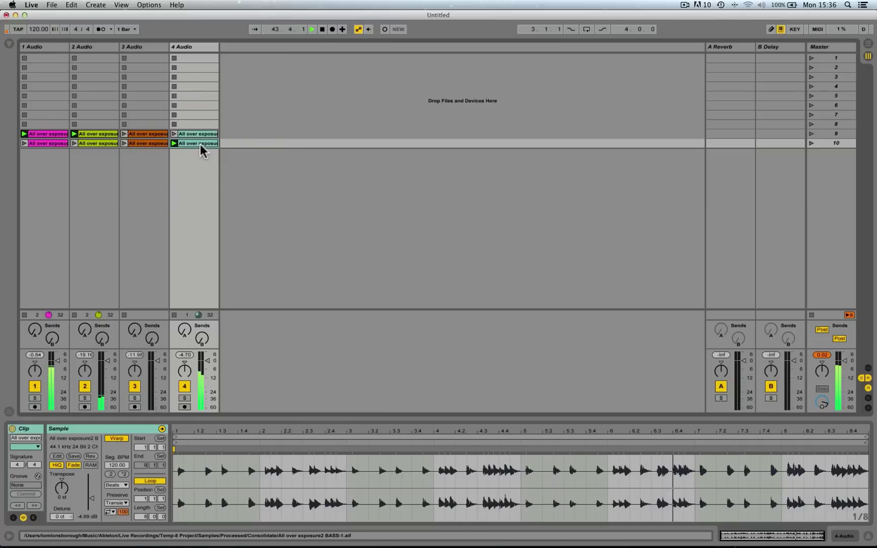
{"action": "left_click", "coordinate": [55, 135]}
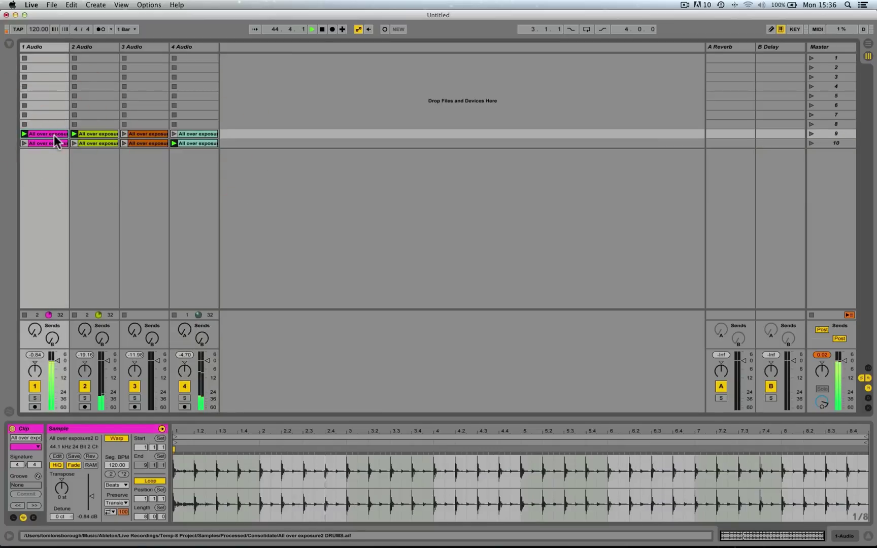
{"action": "key", "text": "Tab"}
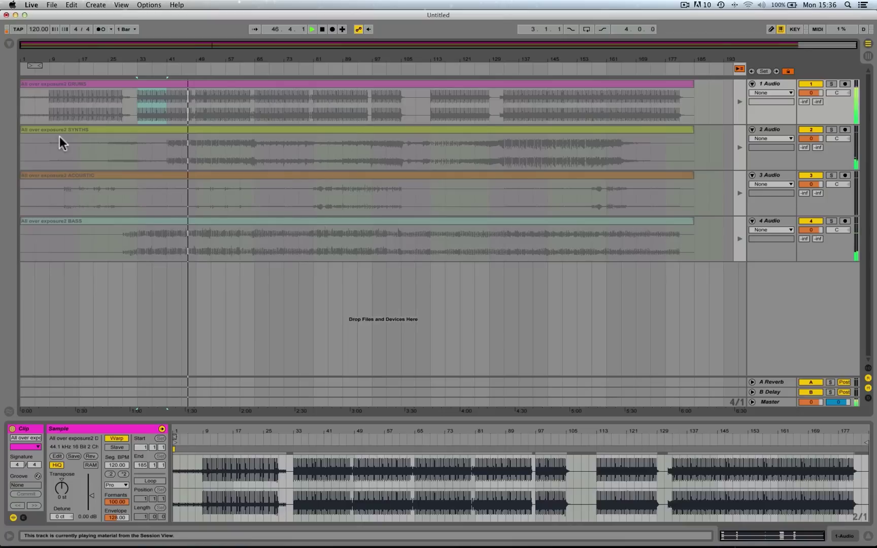
{"action": "key", "text": "Tab"}
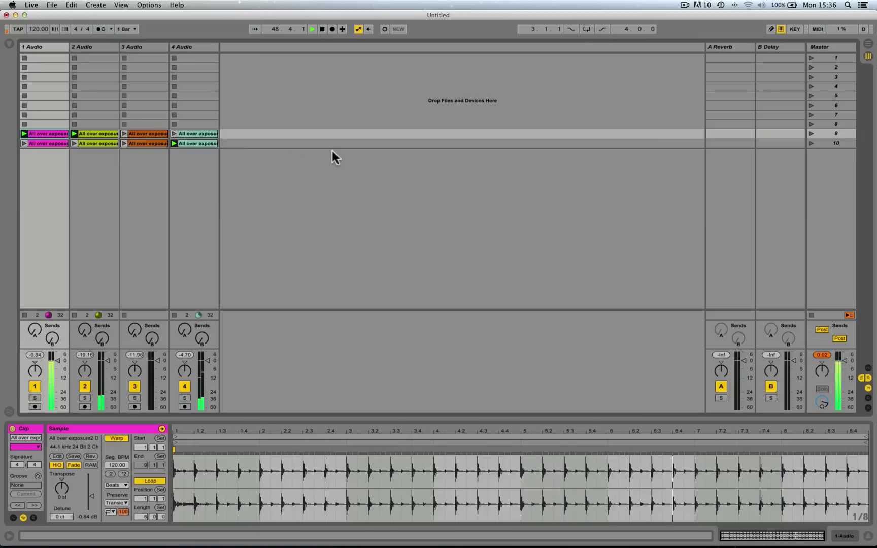
Combine scene 9's bass with scene 10's drums, acoustic and bass clips, then return to Arrangement View
{"action": "left_click", "coordinate": [174, 134]}
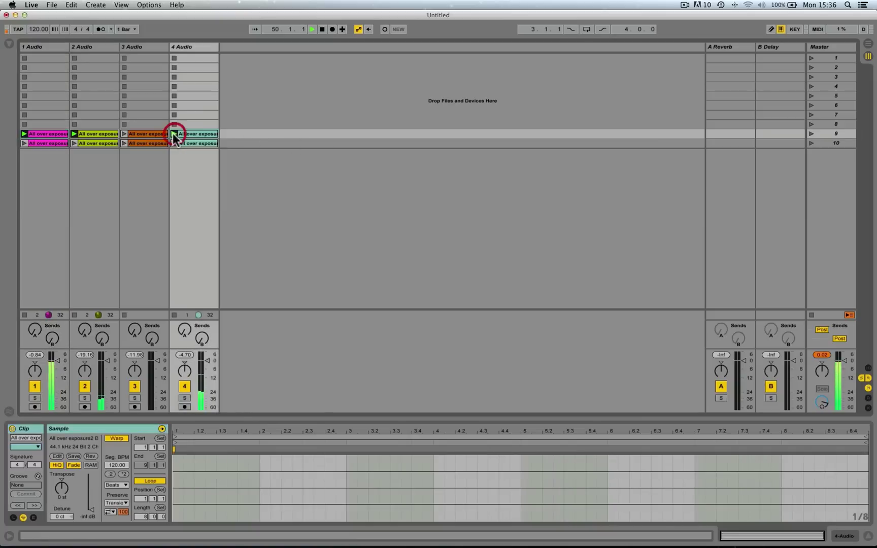
{"action": "left_click", "coordinate": [24, 142]}
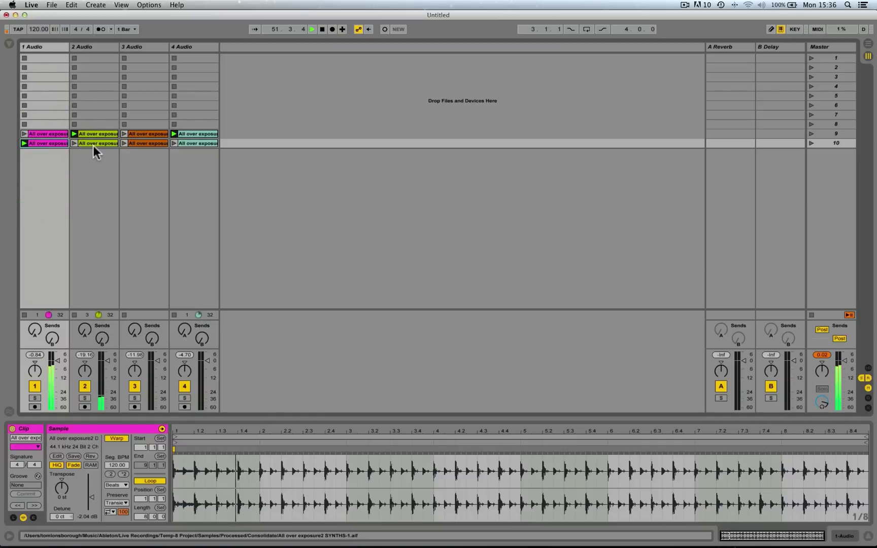
{"action": "left_click", "coordinate": [124, 143]}
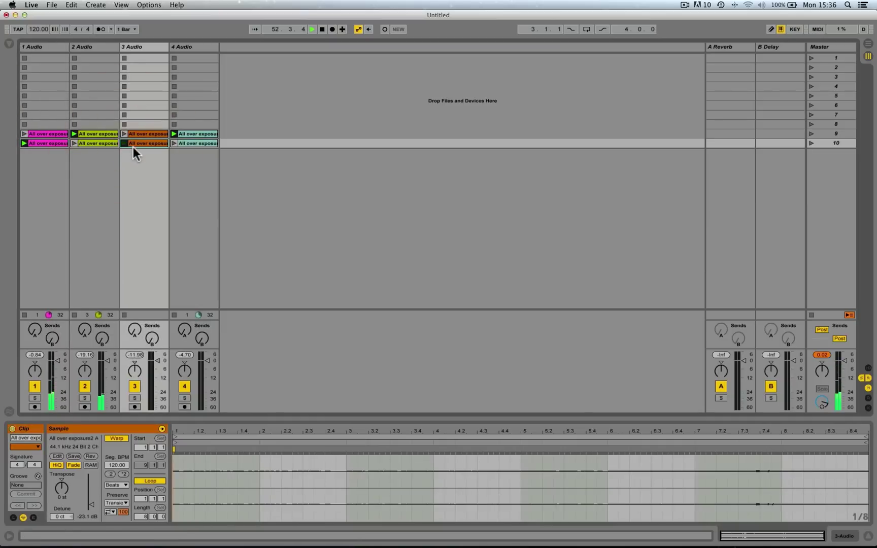
{"action": "left_click", "coordinate": [173, 144]}
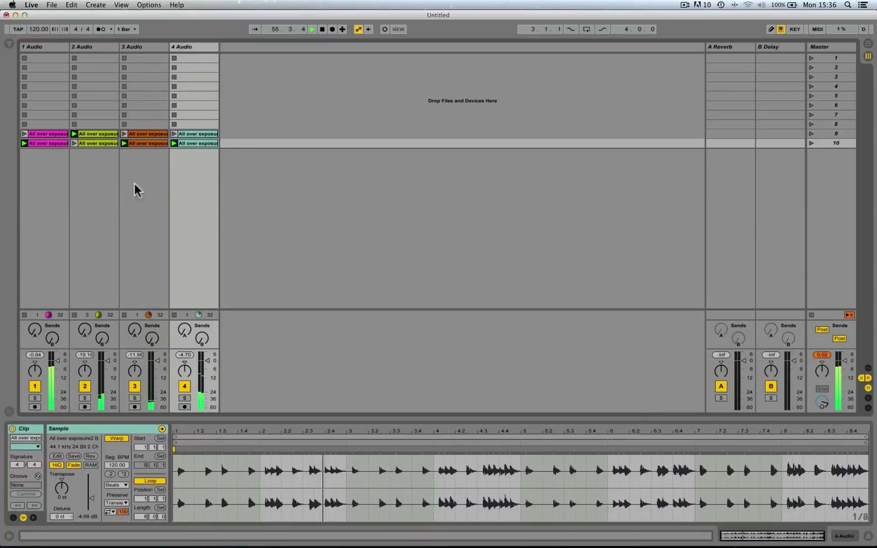
{"action": "left_click", "coordinate": [102, 135]}
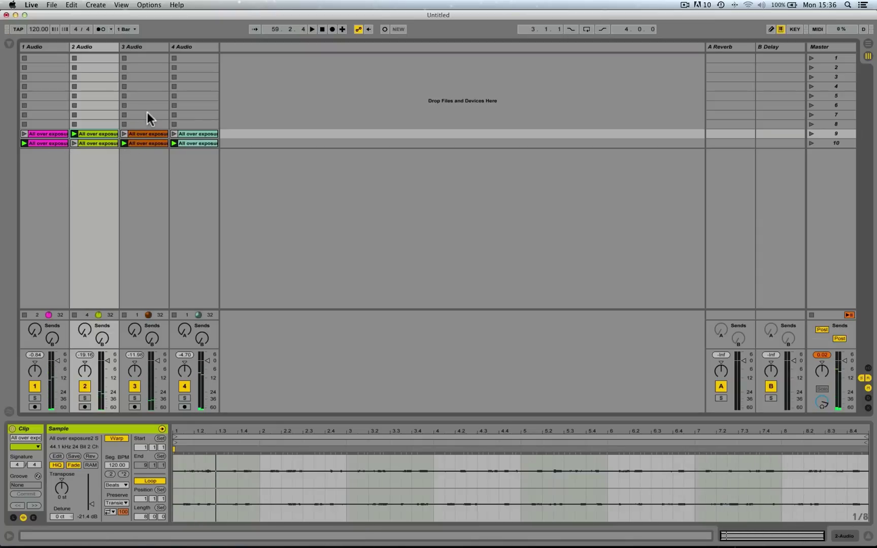
{"action": "key", "text": "Tab"}
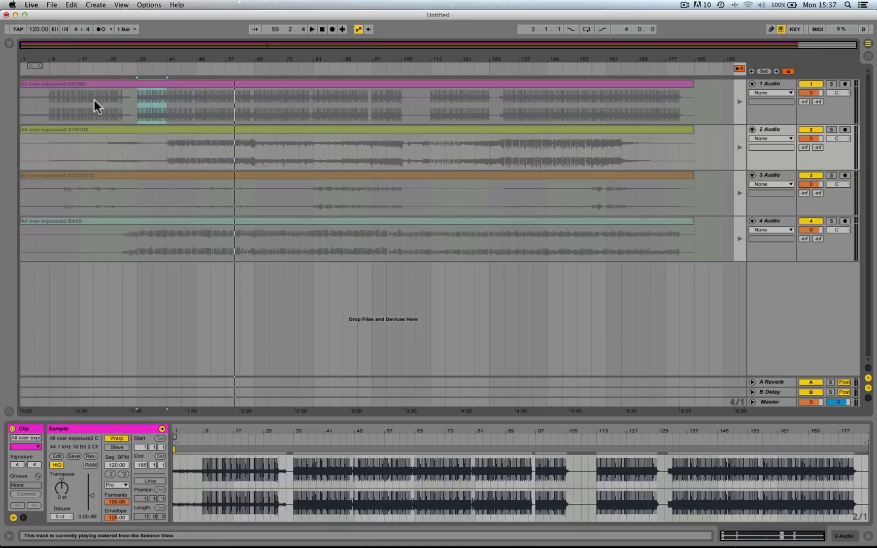
{"action": "left_click", "coordinate": [95, 6]}
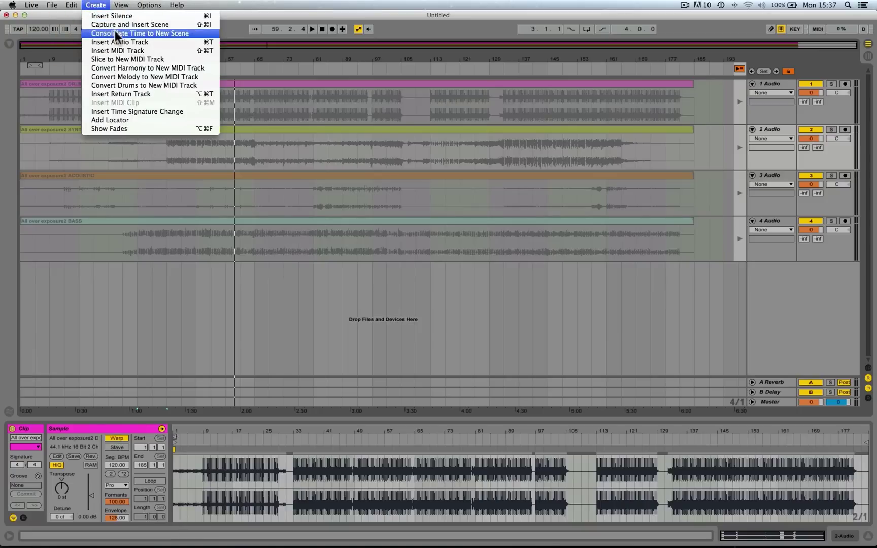
{"action": "left_click", "coordinate": [128, 180]}
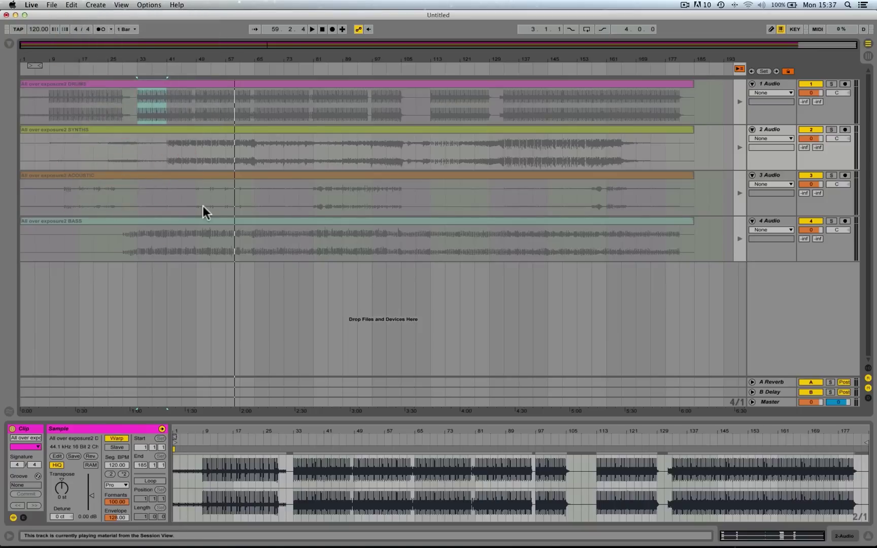